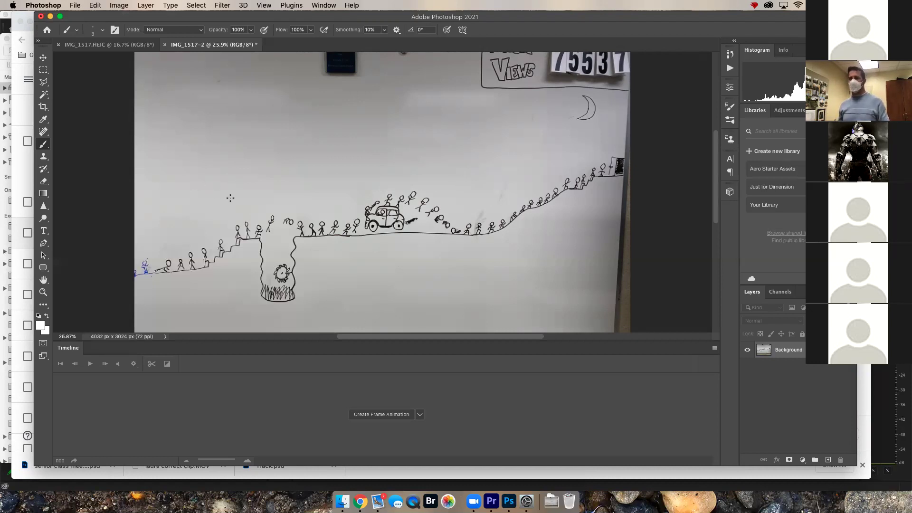
Crop the photo's left and right sides to remove the blue figure and trim the dark whiteboard edge
key(c)
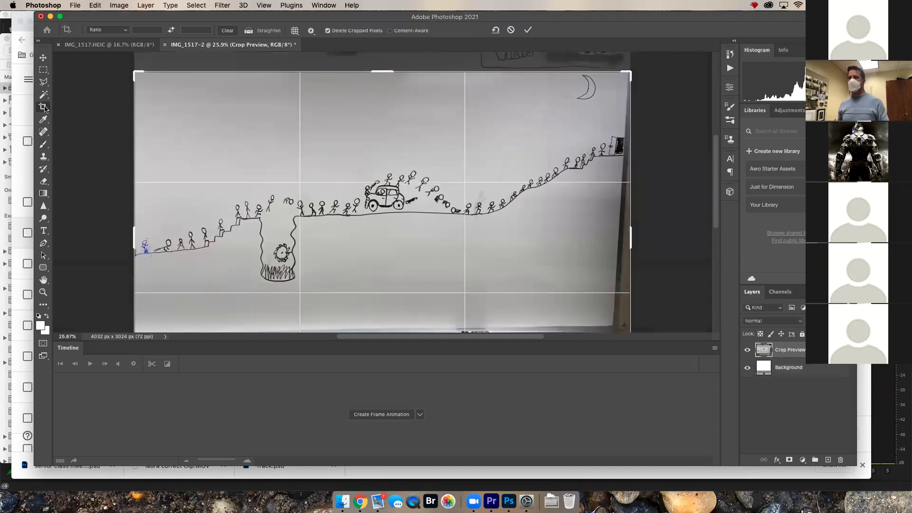
drag(135, 255, 150, 251)
mouse_move(624, 241)
mouse_down()
mouse_move(628, 231)
mouse_move(627, 242)
mouse_move(626, 230)
mouse_move(617, 237)
mouse_up()
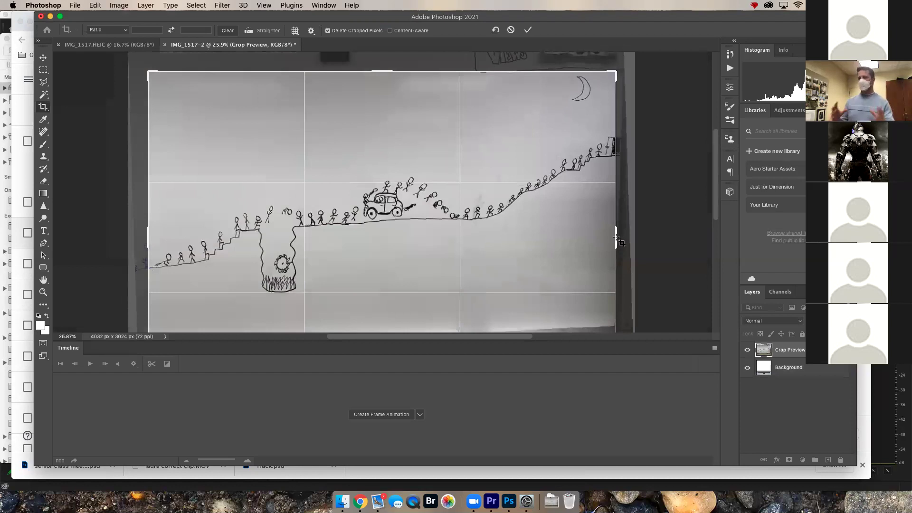
key(Return)
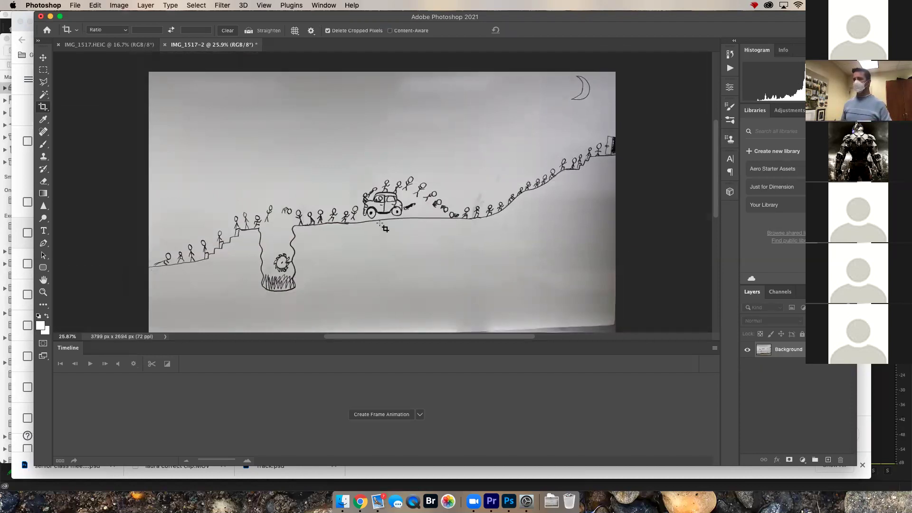
Collapse the Libraries panel and open the Levels adjustment for the Background layer, looking up "levels" in Help
double_click(753, 115)
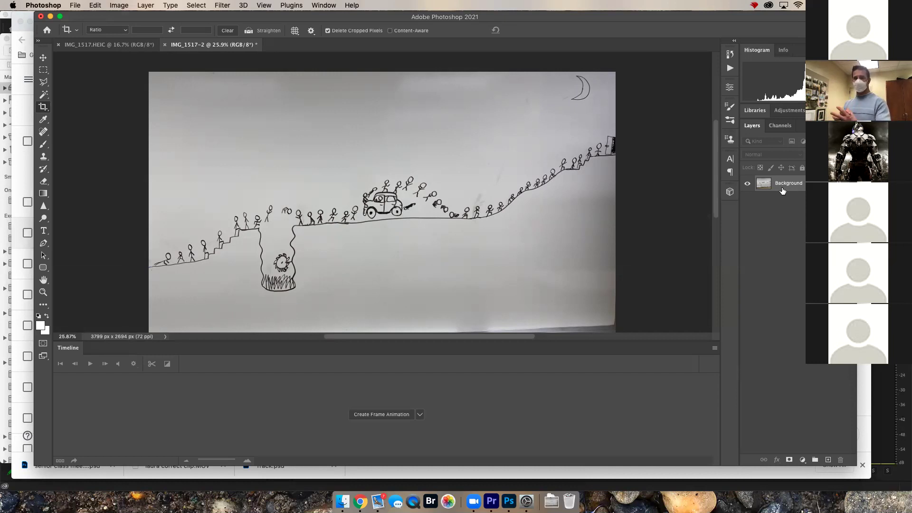
click(345, 5)
text(l)
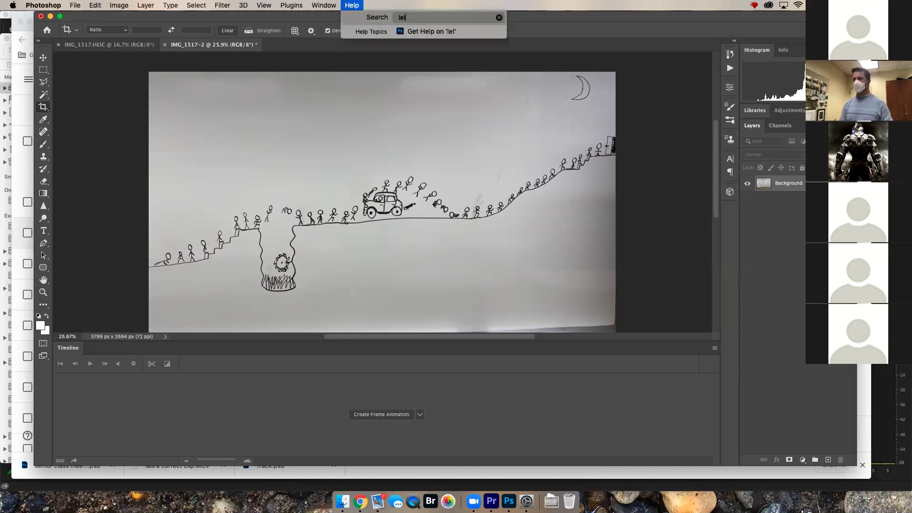
text(evels)
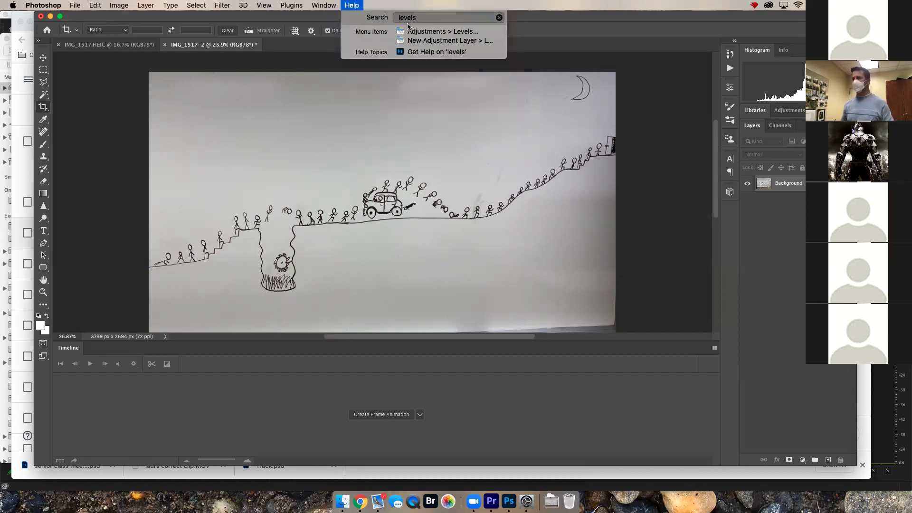
mouse_move(435, 33)
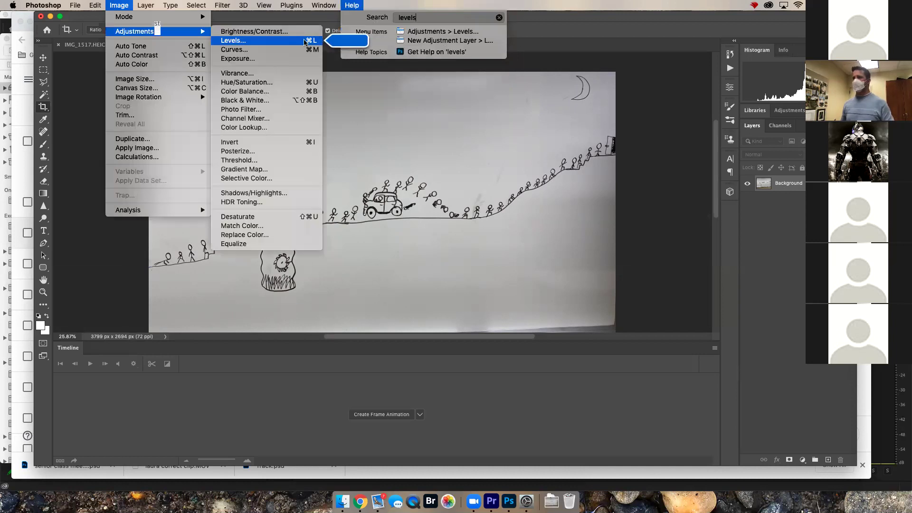
click(305, 43)
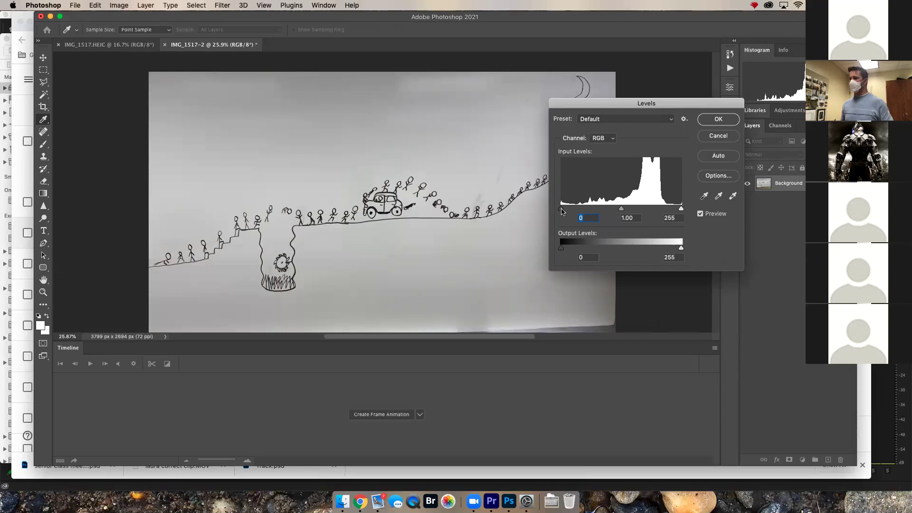
Apply Levels with input values 109, 9.99 and 195 to whiten the background and blacken the lines
drag(578, 210, 602, 210)
drag(682, 209, 620, 209)
click(603, 210)
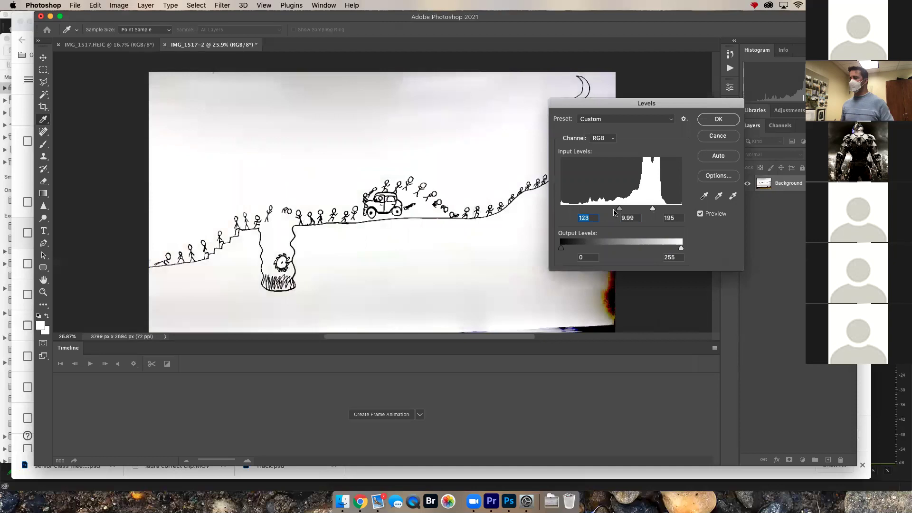
key(Tab)
drag(698, 106, 798, 129)
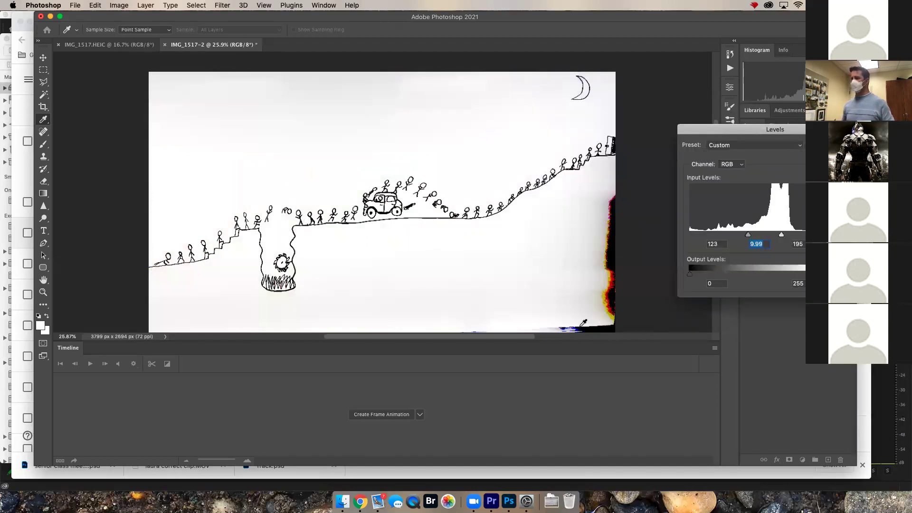
drag(799, 127, 737, 123)
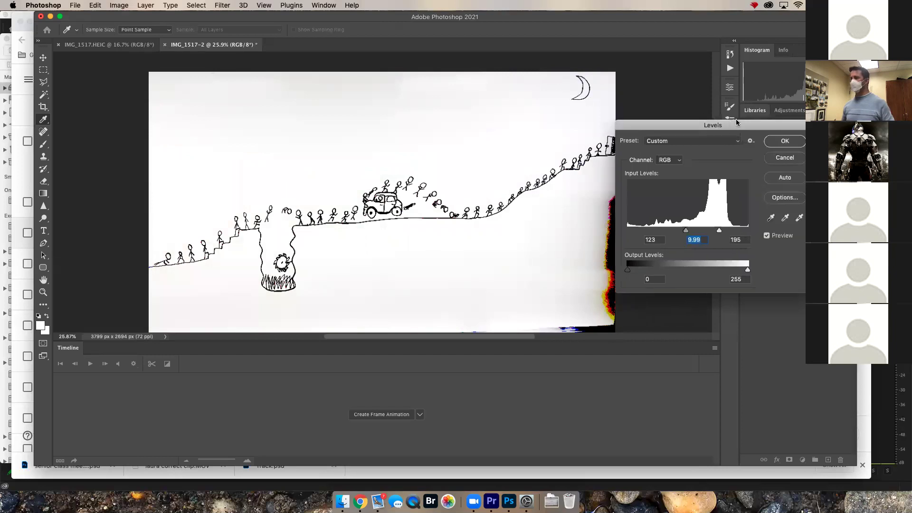
drag(704, 230, 640, 228)
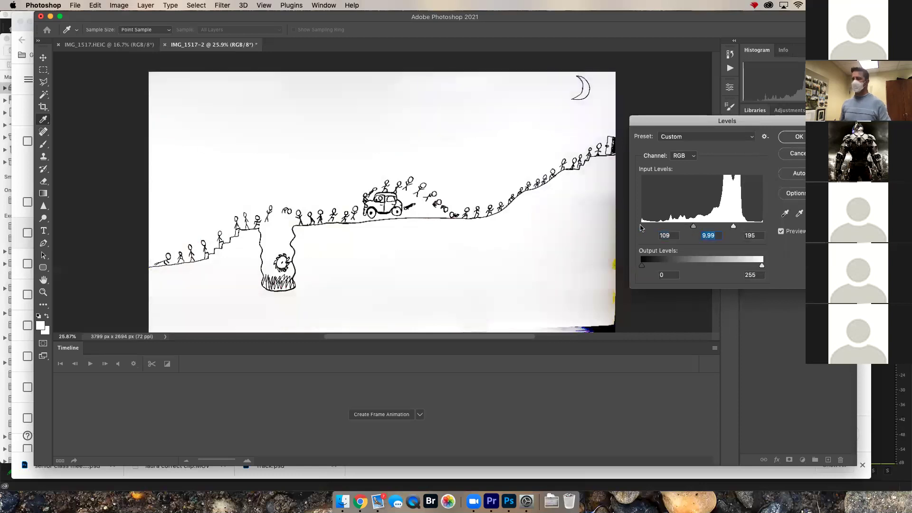
click(798, 137)
Collapse the Timeline and crop the dark and yellow whiteboard ledge off the bottom of the image
key(c)
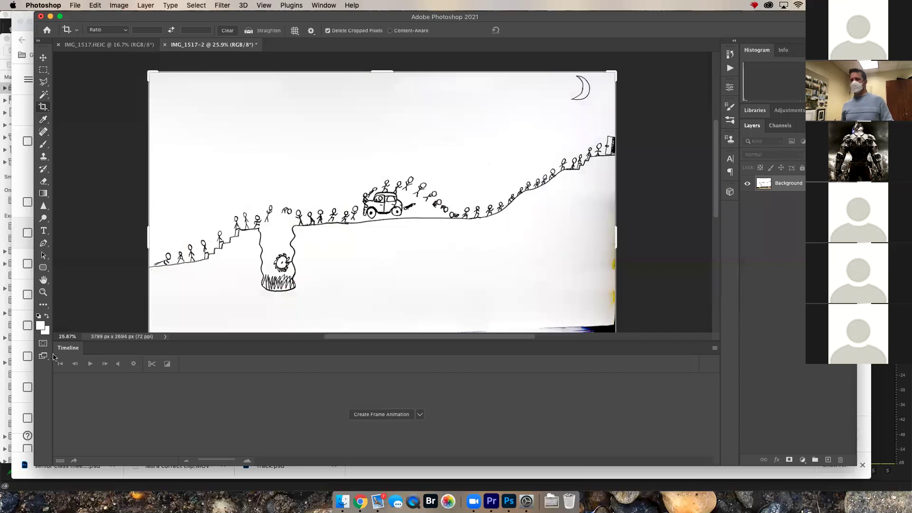
double_click(65, 350)
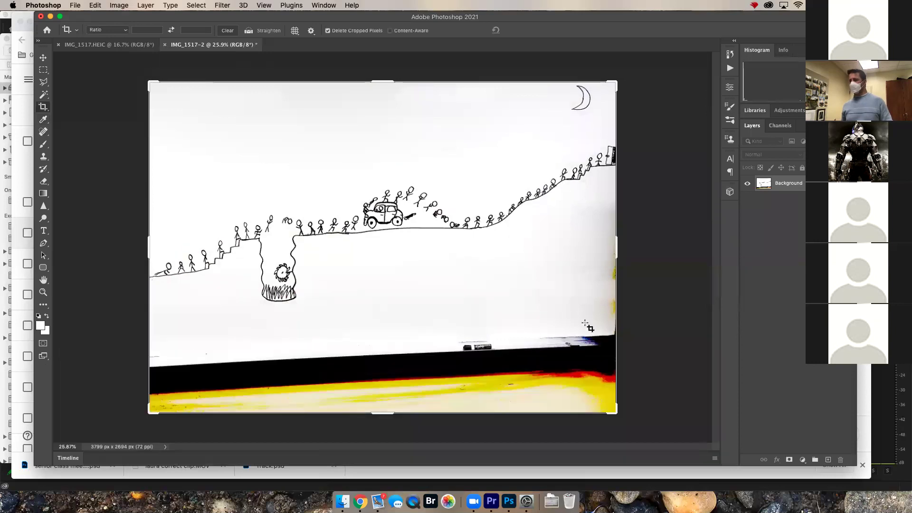
drag(382, 412, 381, 374)
key(Return)
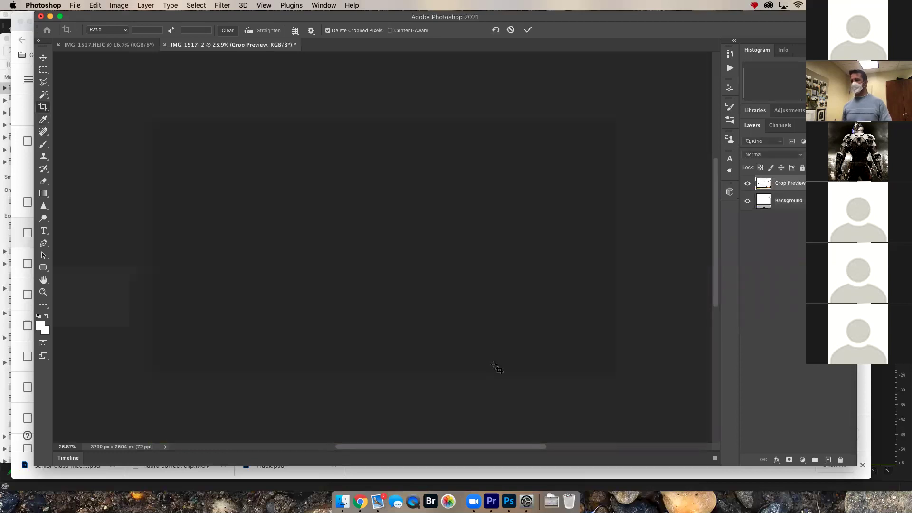
Select the black lines of the crawling stick figure at the far left with the Magic Wand
drag(142, 287, 239, 327)
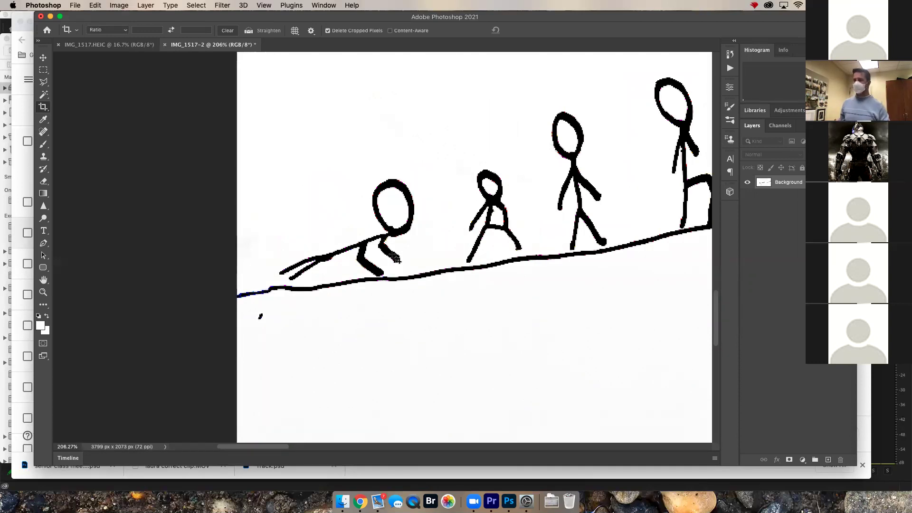
click(47, 96)
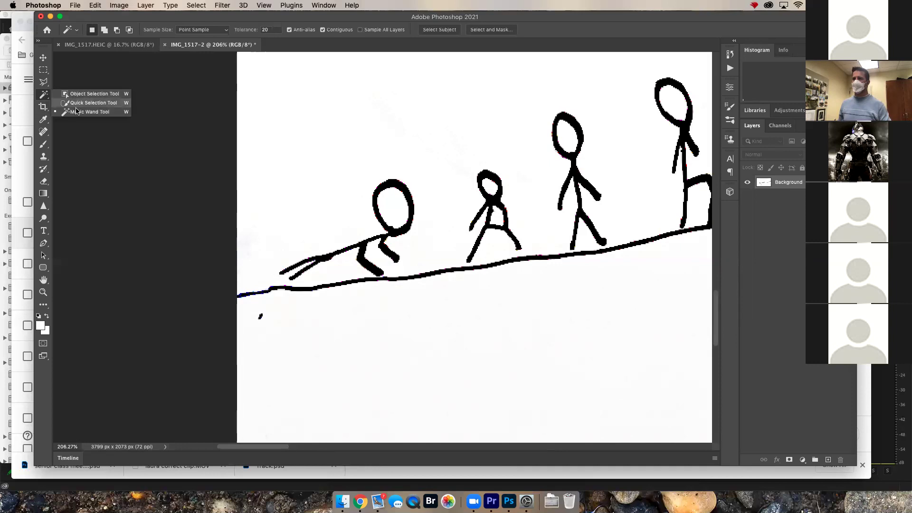
click(87, 112)
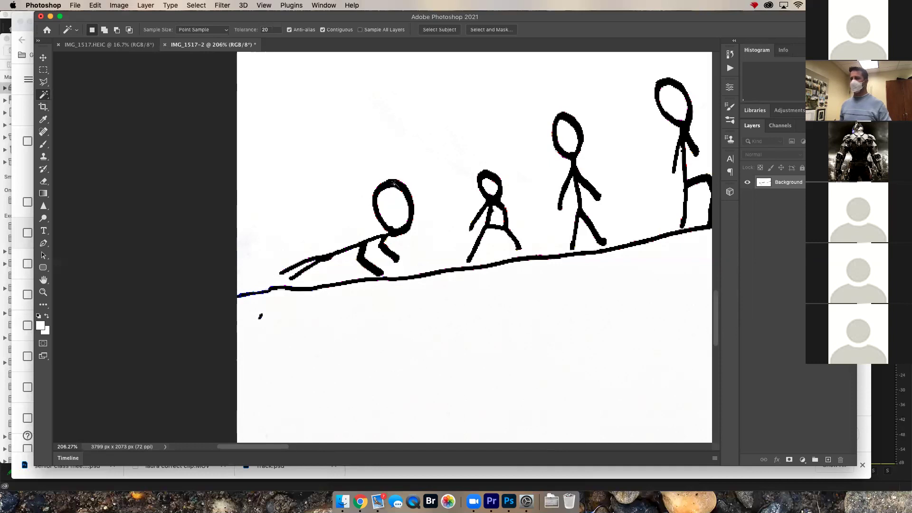
click(410, 223)
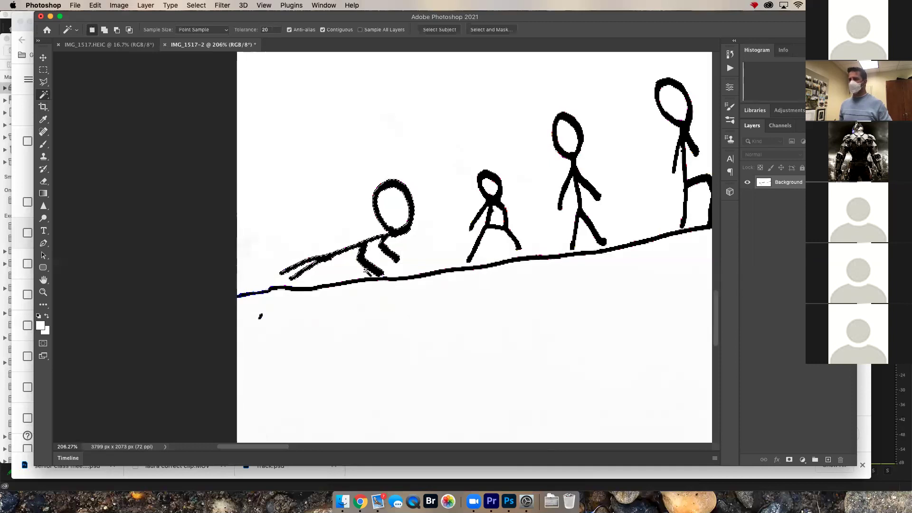
Examine the selection edges along the crawling figure's legs, body and head at pixel level
scroll(304, 280, up, 5)
scroll(281, 256, right, 5)
scroll(281, 257, up, 3)
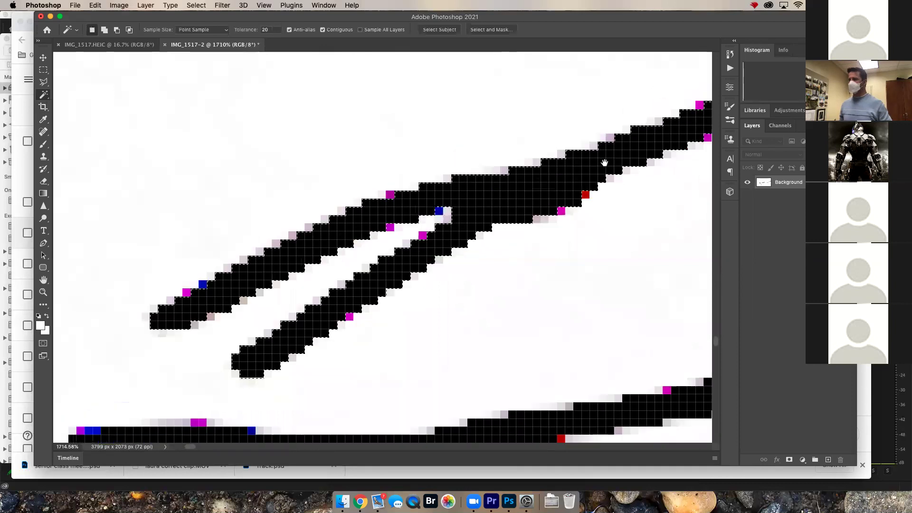
scroll(604, 163, right, 4)
scroll(605, 163, up, 2)
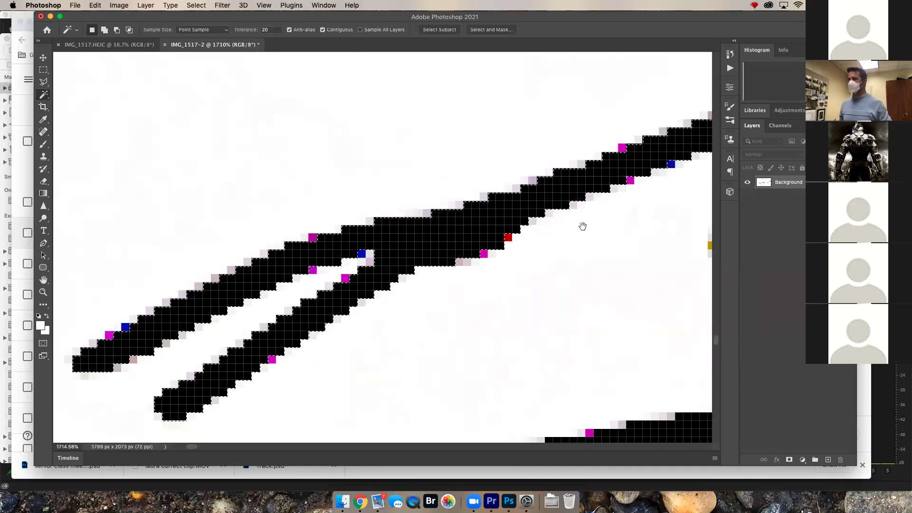
scroll(581, 224, right, 3)
scroll(581, 224, up, 3)
scroll(508, 239, right, 3)
scroll(509, 239, up, 3)
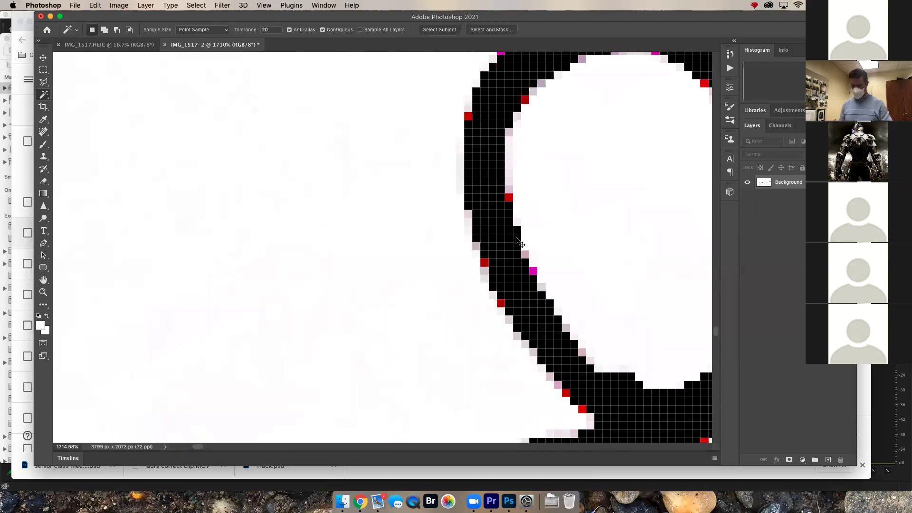
scroll(515, 236, right, 3)
scroll(515, 236, up, 3)
scroll(516, 240, down, 2)
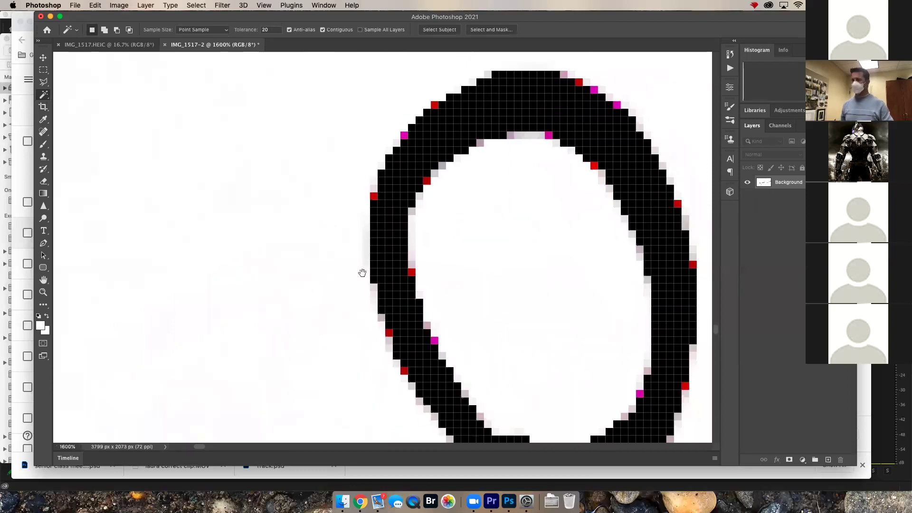
scroll(462, 131, down, 2)
scroll(462, 134, down, 3)
scroll(462, 134, left, 3)
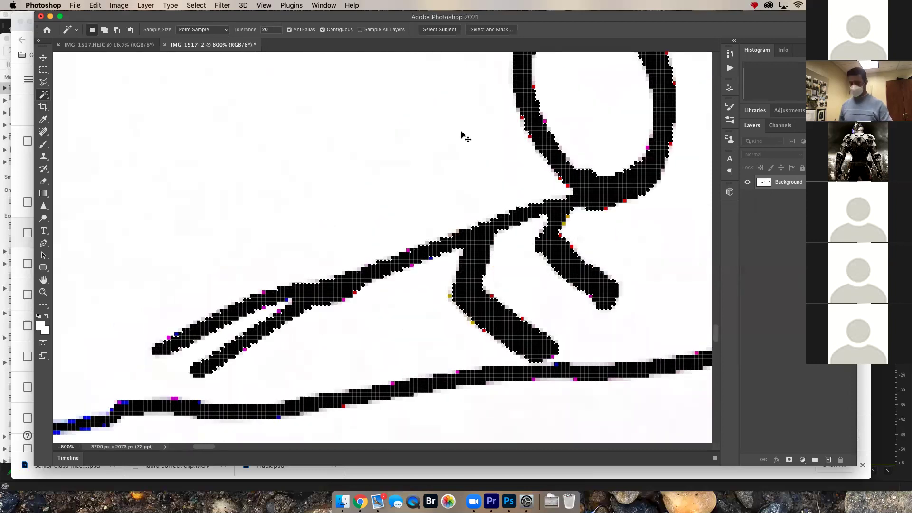
scroll(462, 133, down, 1)
scroll(461, 133, down, 1)
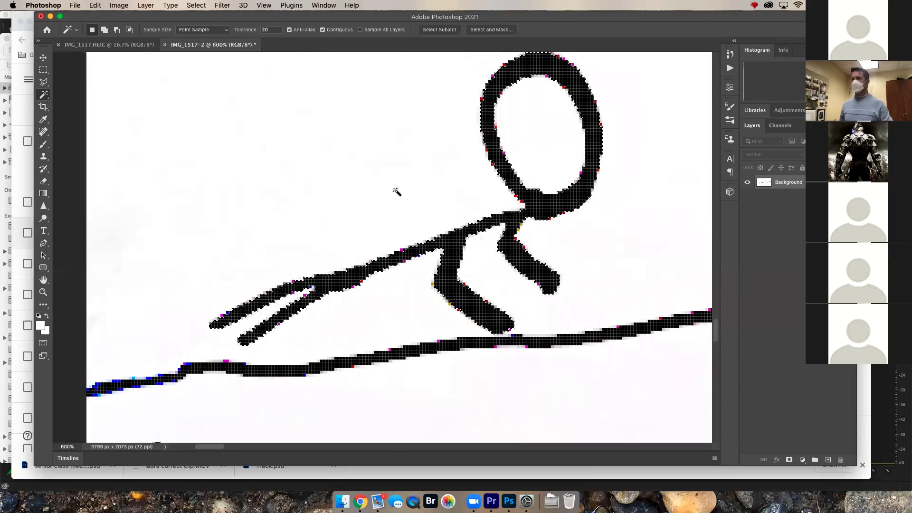
scroll(323, 76, up, 2)
scroll(323, 76, right, 2)
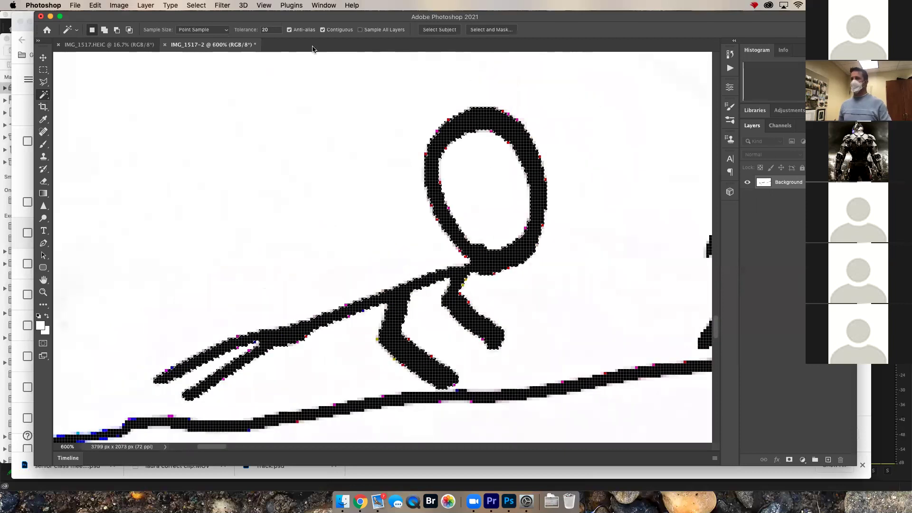
Set the Magic Wand tolerance to 90 and reselect the crawling figure's lines
click(253, 29)
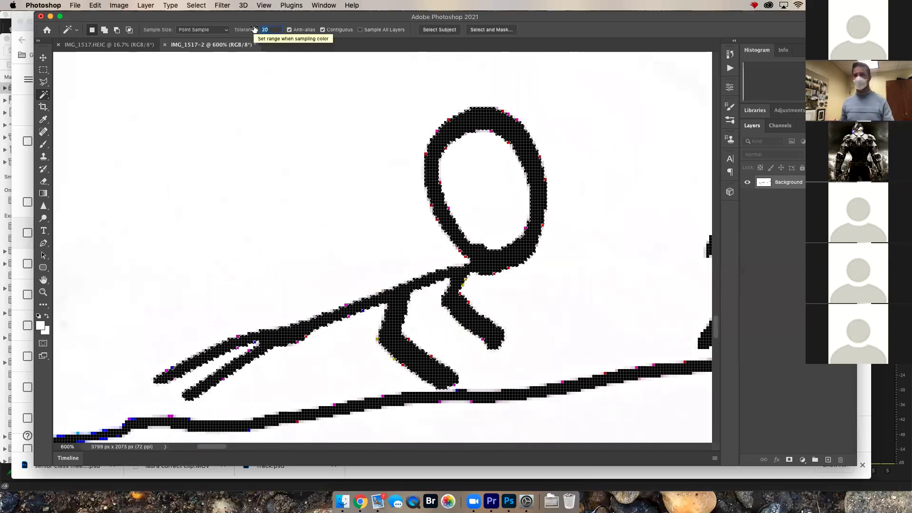
key(super+d)
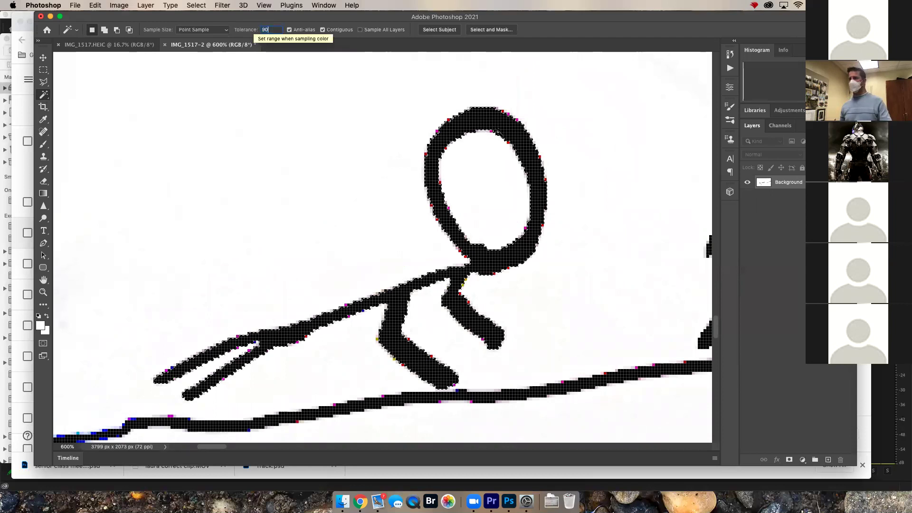
text(90)
click(294, 311)
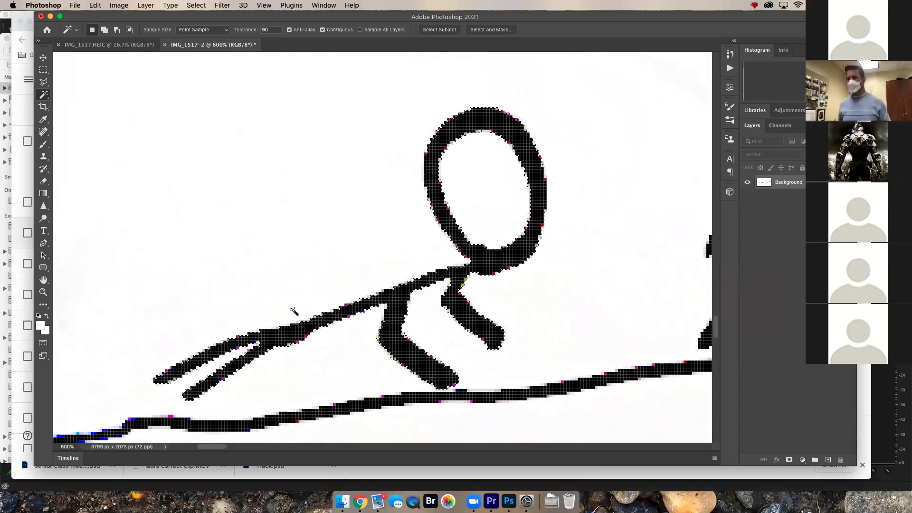
Turn off Contiguous and select all black lines in the drawing, including the ground line and other figures
click(323, 30)
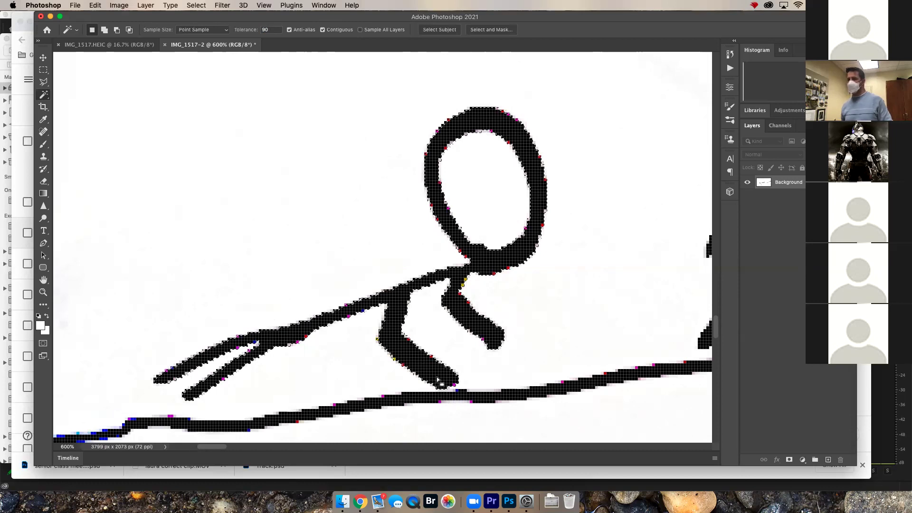
click(323, 30)
click(452, 220)
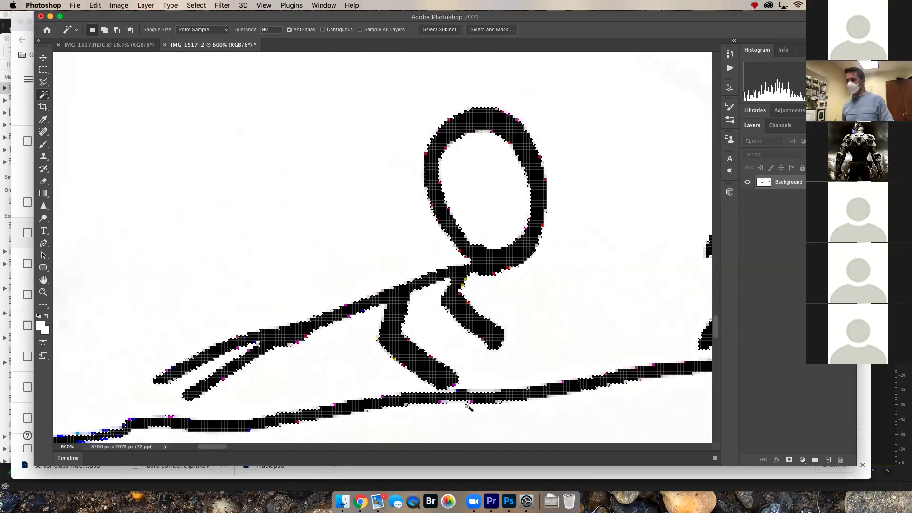
Examine the selection across the neighbouring stick figures, steps and ground line
scroll(628, 185, right, 5)
scroll(629, 185, up, 2)
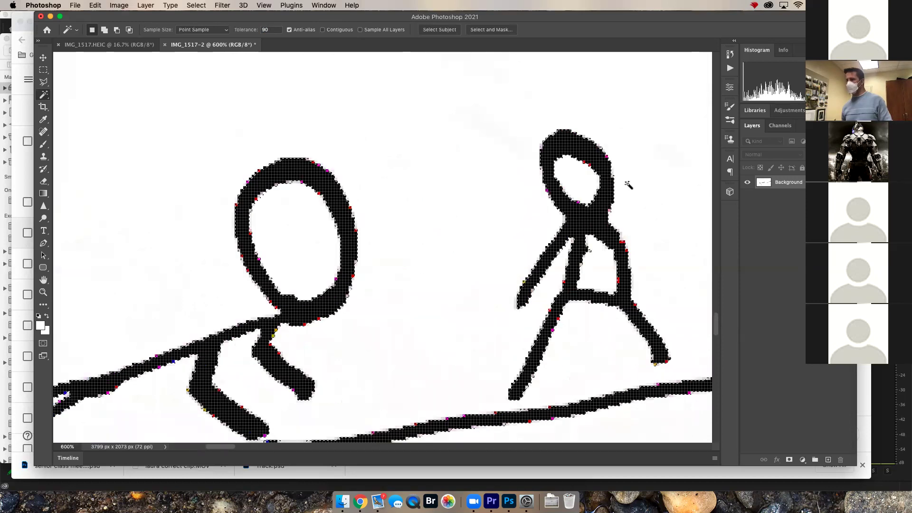
scroll(629, 186, right, 2)
scroll(629, 185, up, 1)
drag(475, 215, 435, 243)
scroll(377, 229, down, 1)
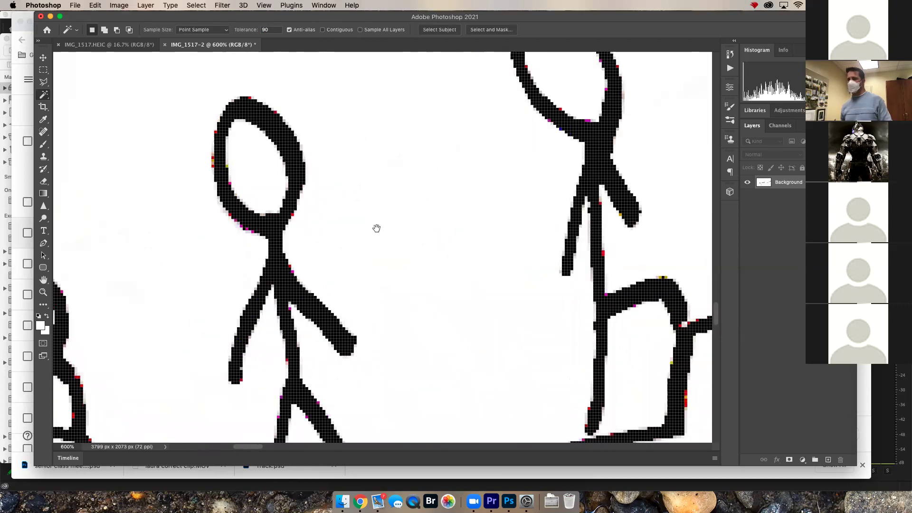
scroll(375, 244, left, 5)
scroll(377, 252, left, 1)
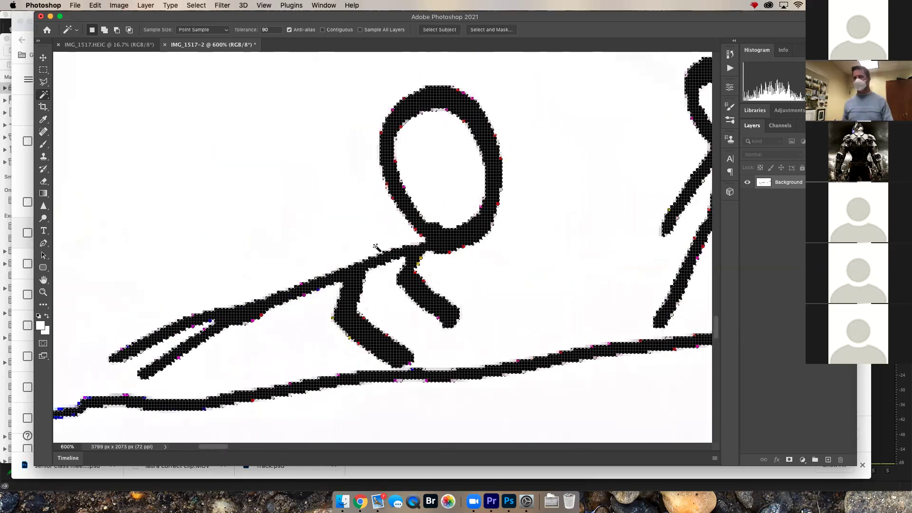
Turn Contiguous back on, reselect only the crawling figure and copy it to a new layer, checking it without the Background
click(322, 29)
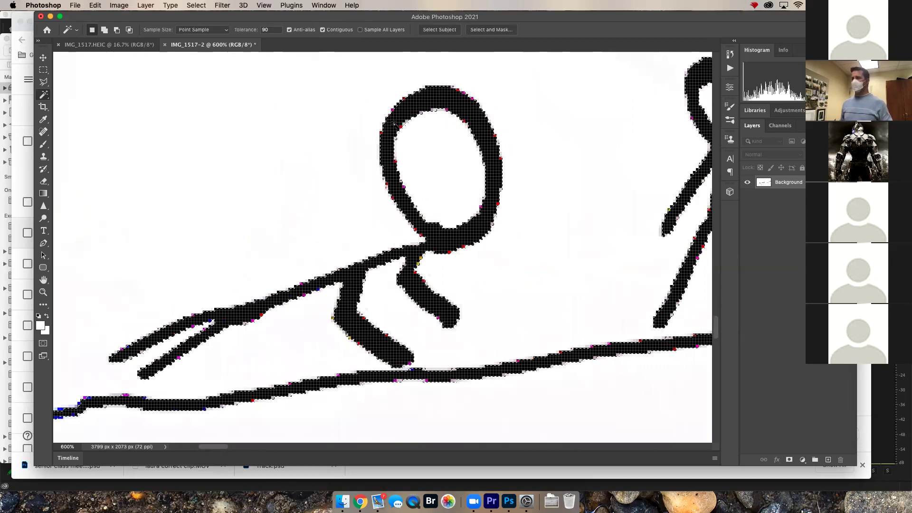
click(397, 123)
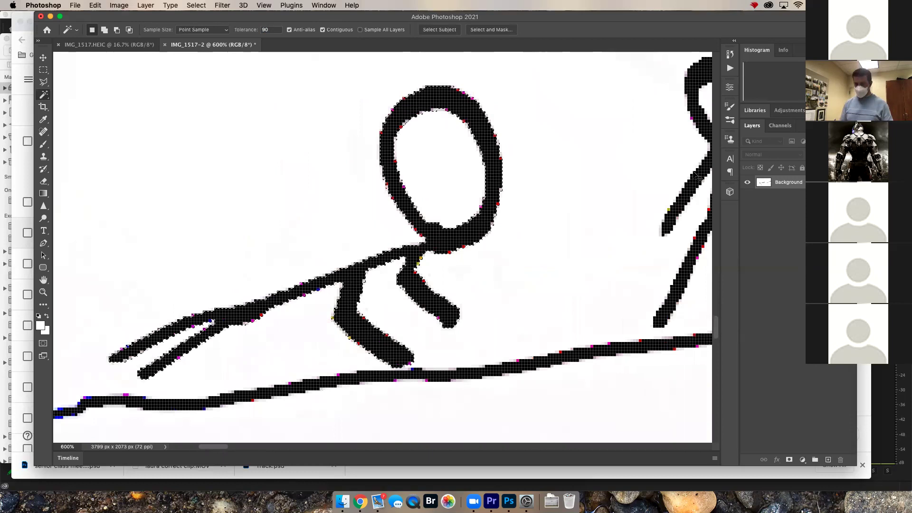
key(super+h)
key(super+minus)
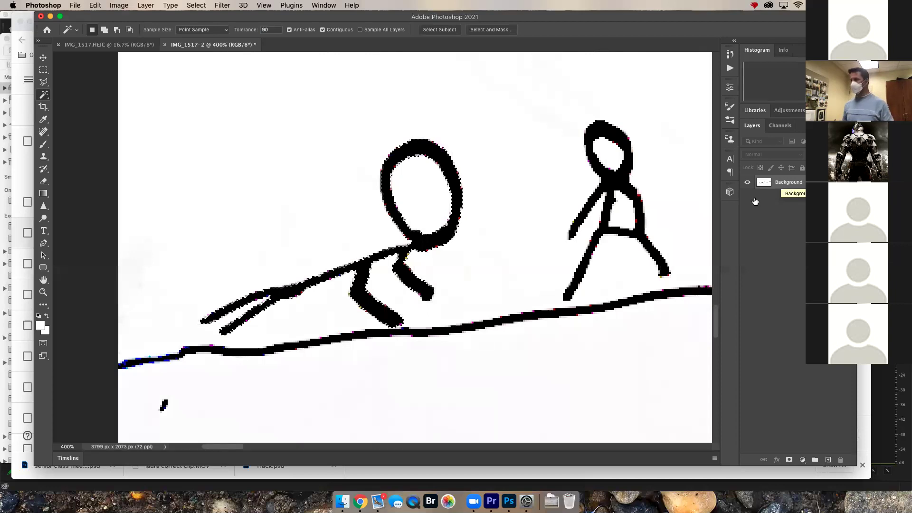
key(super+j)
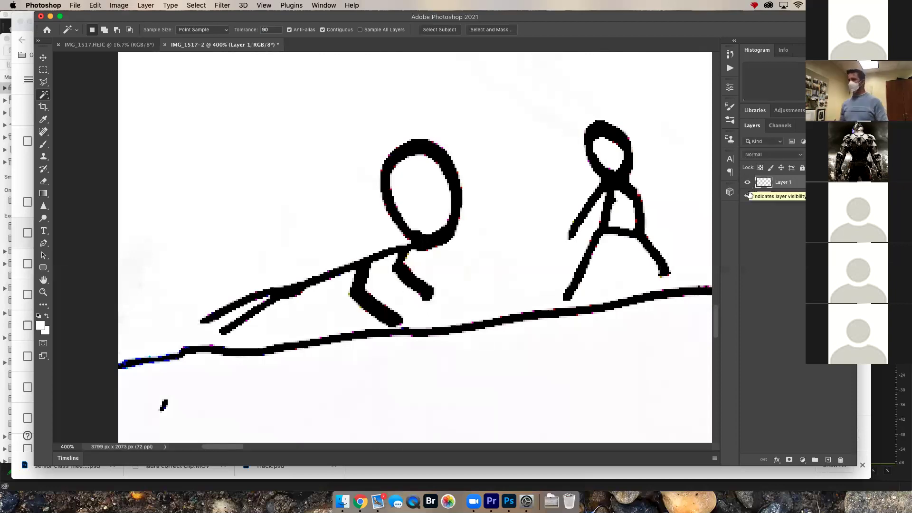
click(748, 197)
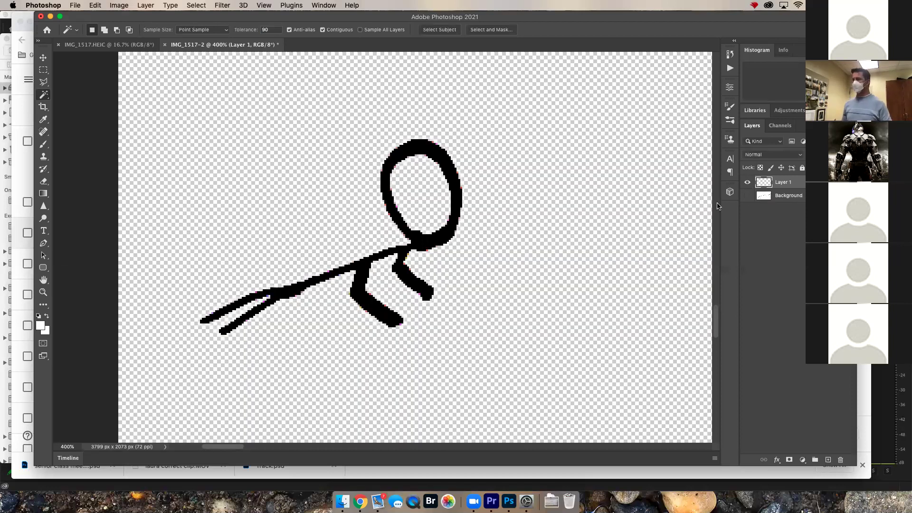
click(748, 196)
Select the second stick figure on the Background layer and copy it to its own new layer
click(785, 197)
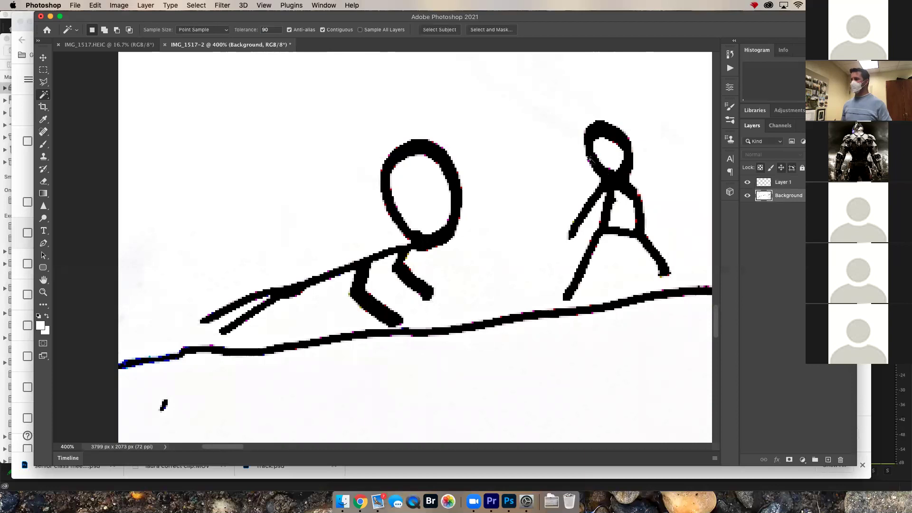
click(612, 169)
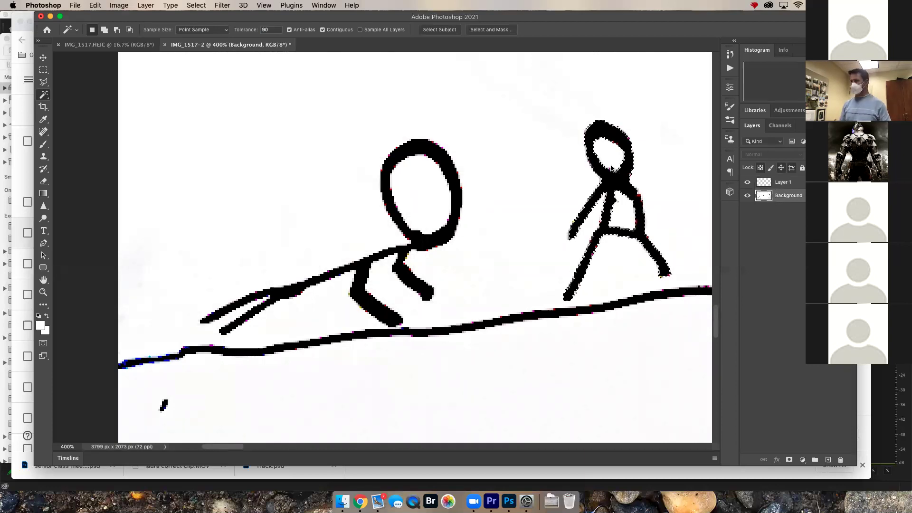
key(super+j)
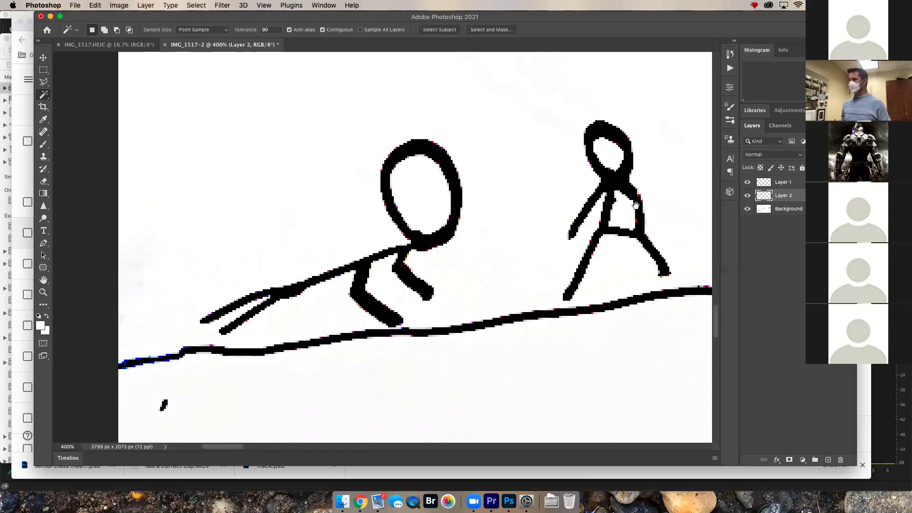
Copy the third, walking stick figure from the Background to its own layer and make the Background active again
key(alt+bracketleft)
scroll(442, 203, right, 10)
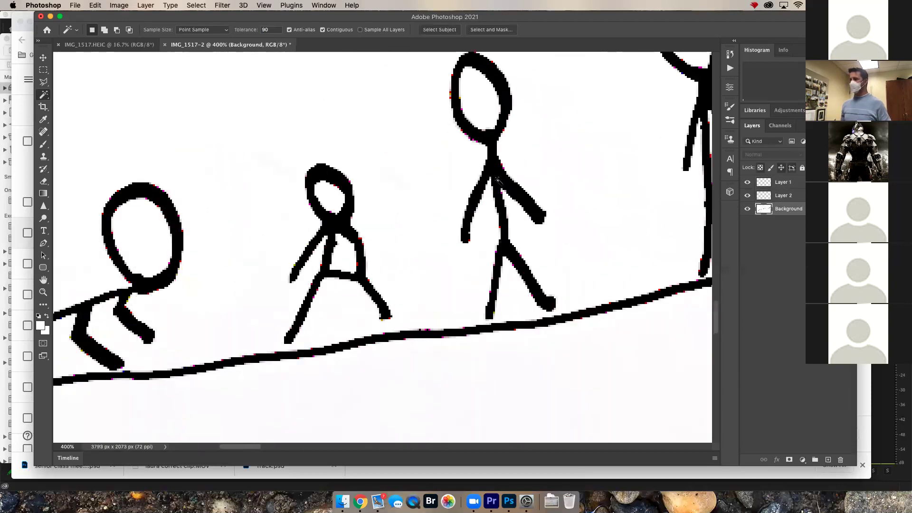
key(super+j)
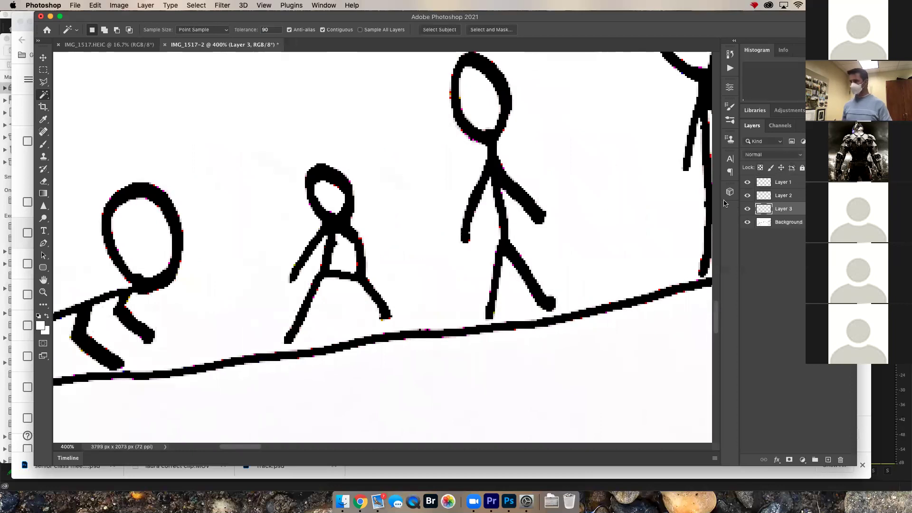
key(alt+bracketleft)
Try to select the fourth figure with the Magic Wand, inspect where its raised foot touches the stairs, and deselect
scroll(522, 171, right, 8)
scroll(523, 171, up, 3)
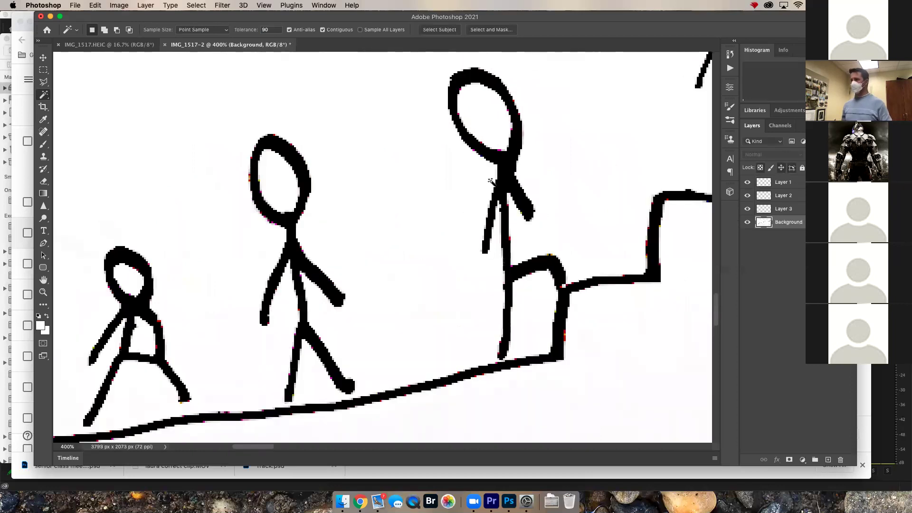
scroll(491, 181, right, 2)
scroll(491, 181, up, 1)
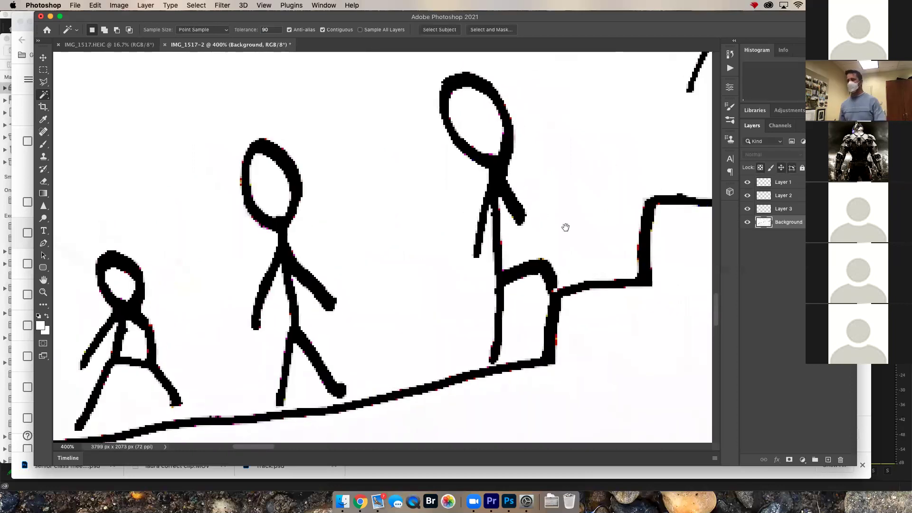
scroll(566, 227, right, 3)
scroll(565, 227, up, 1)
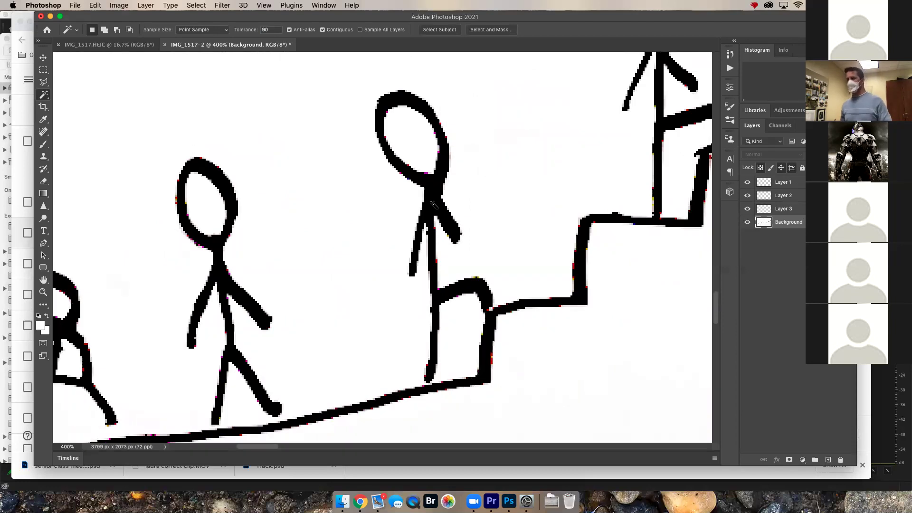
click(433, 203)
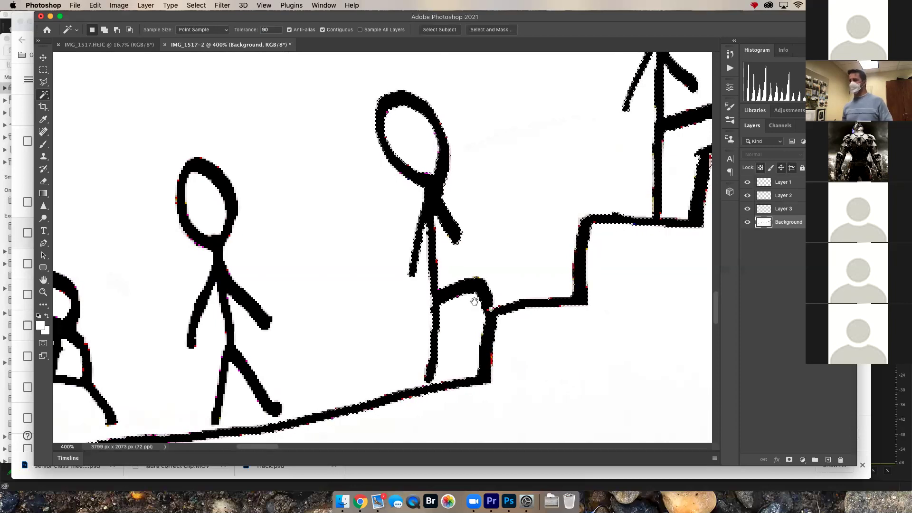
drag(475, 278, 559, 330)
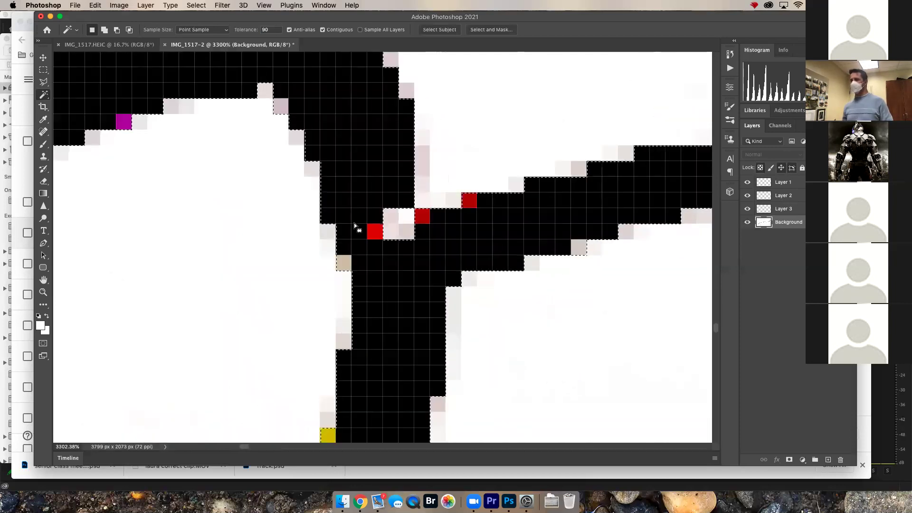
key(super+d)
Try the Magic Wand again where the fourth figure's foot joins the first stair, and clear the selection
key(super+minus)
key(super+minus)
key(super+minus)
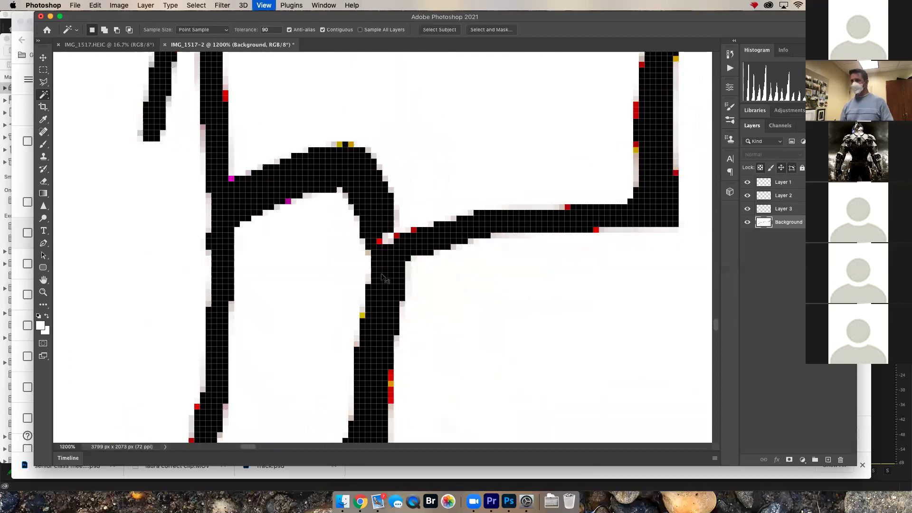
key(super+minus)
key(super+minus)
click(403, 282)
key(super+minus)
key(super+minus)
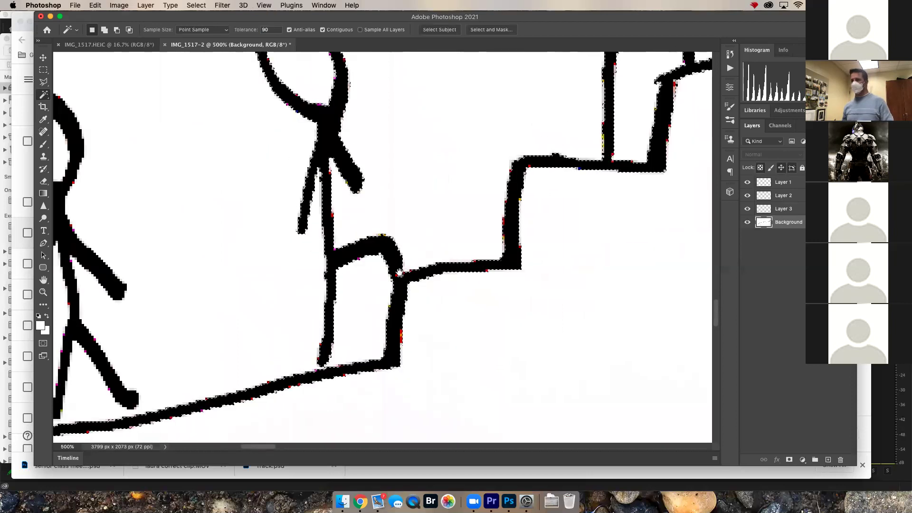
scroll(409, 261, up, 2)
scroll(409, 261, right, 1)
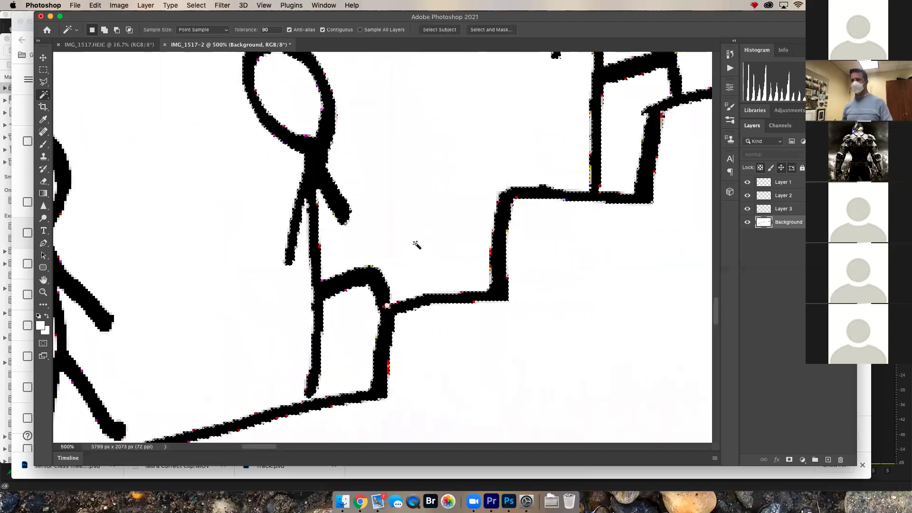
key(super+d)
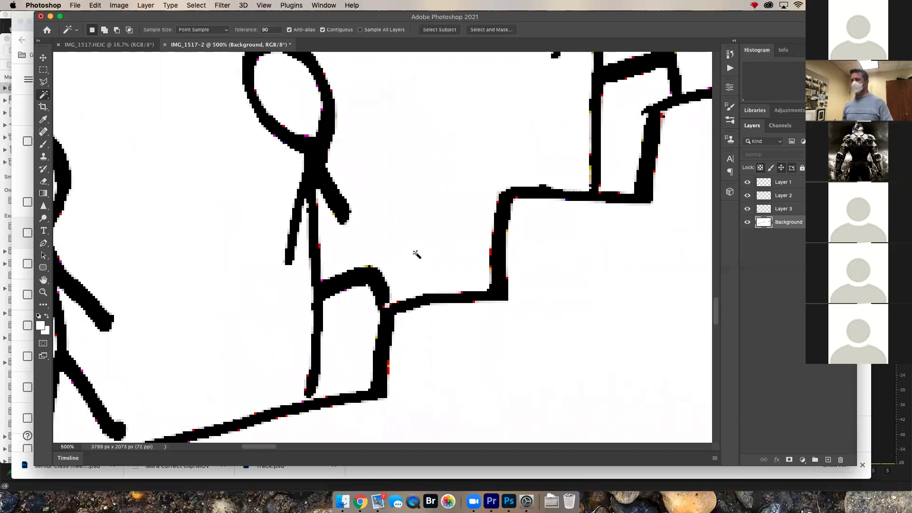
Sample the white background and brush a white gap between the fourth figure's raised foot and the stair
key(b)
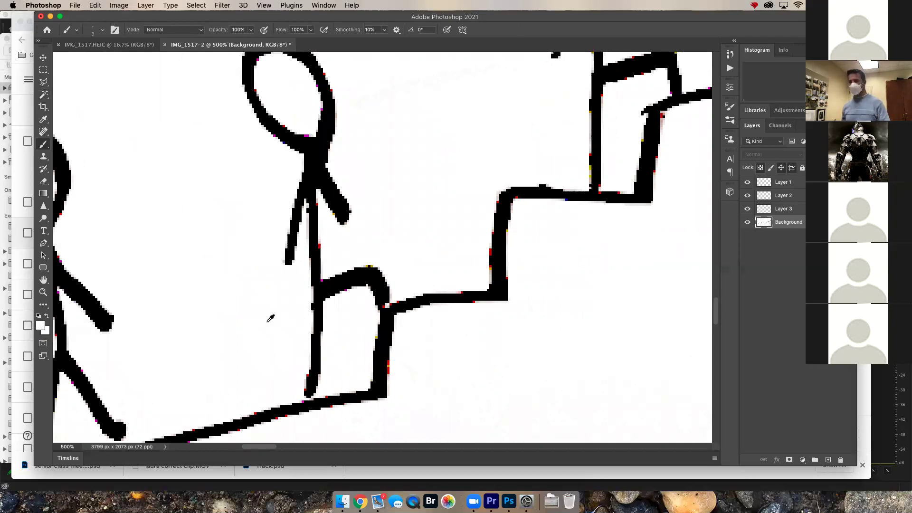
key(i)
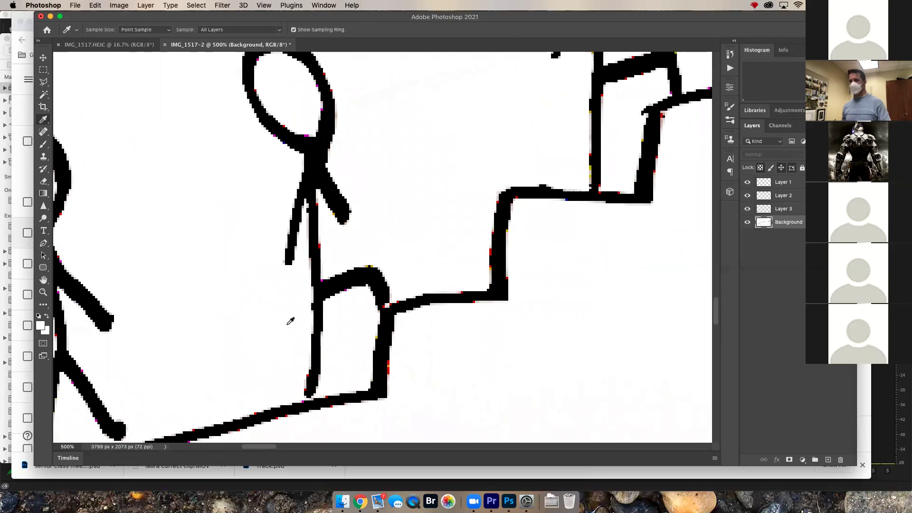
click(288, 325)
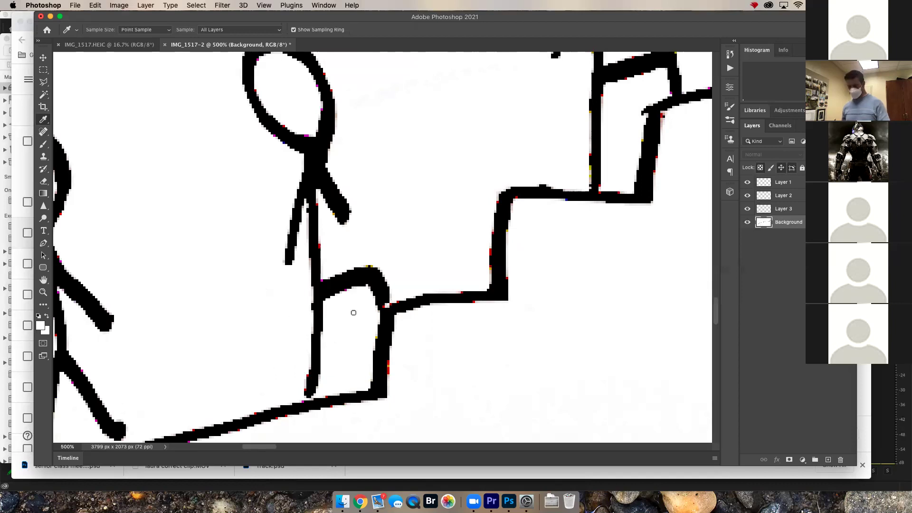
key(b)
mouse_move(389, 301)
mouse_down()
mouse_move(379, 312)
mouse_move(319, 322)
mouse_up()
Paint white gaps separating the fifth figure's standing foot and raised foot from the stairs
scroll(486, 248, right, 5)
drag(500, 247, 492, 248)
scroll(555, 170, right, 3)
scroll(554, 170, up, 2)
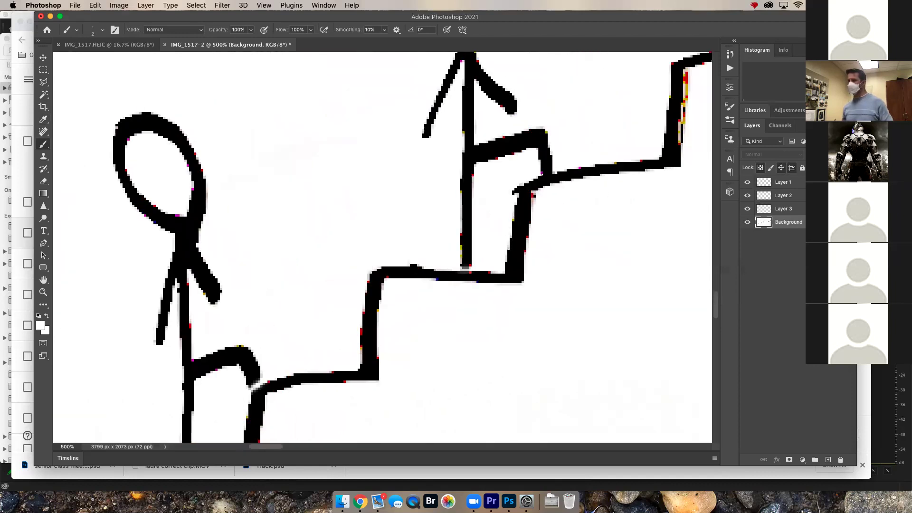
drag(555, 170, 540, 175)
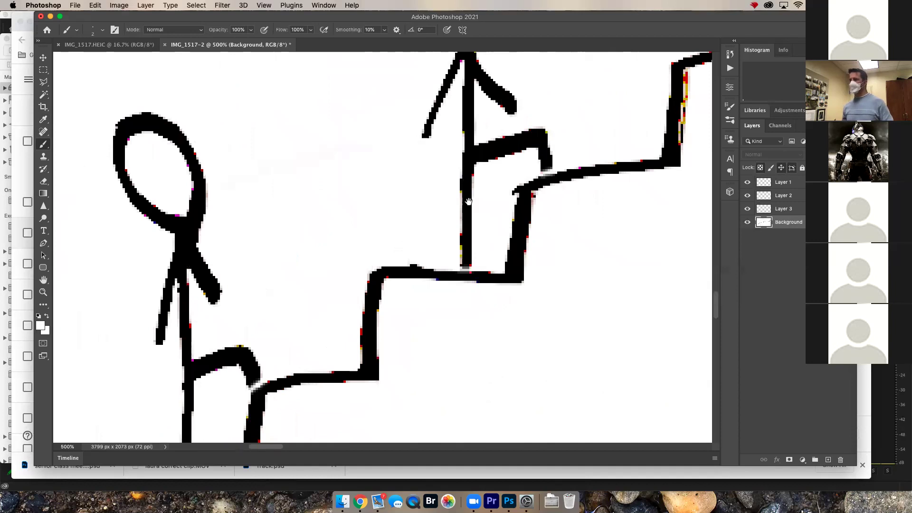
Select the separated fourth figure with the Magic Wand and copy it to its own new layer
scroll(428, 257, left, 5)
scroll(427, 257, down, 3)
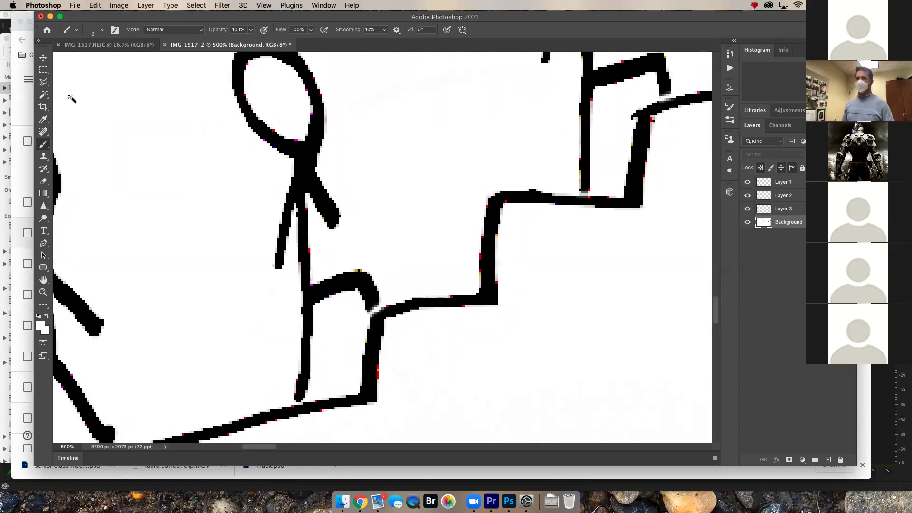
key(w)
right_click(44, 98)
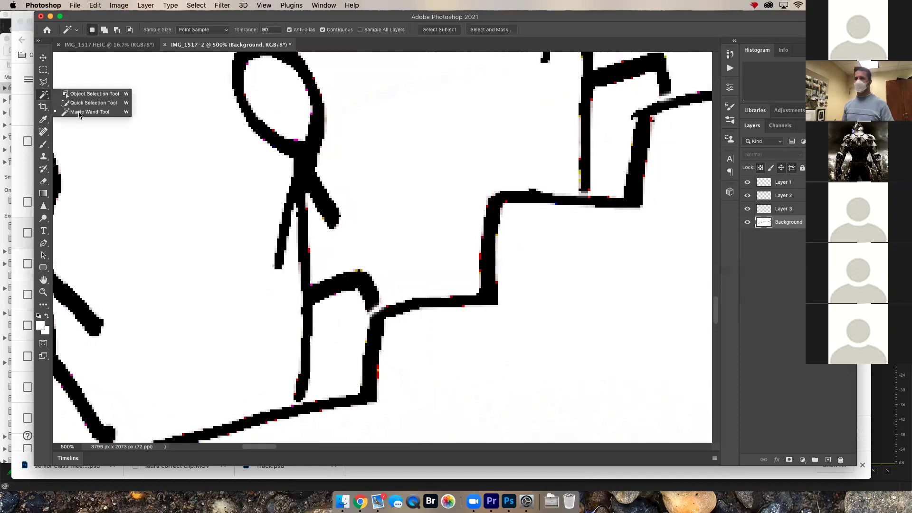
click(310, 181)
click(321, 208)
key(ctrl+j)
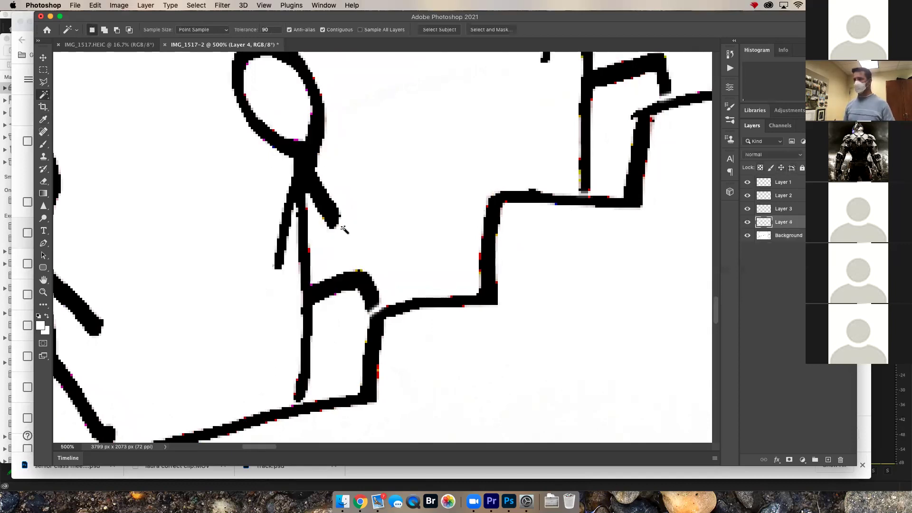
Hide the Background layer and examine the four extracted stick figures on transparency
click(748, 239)
key(super+0)
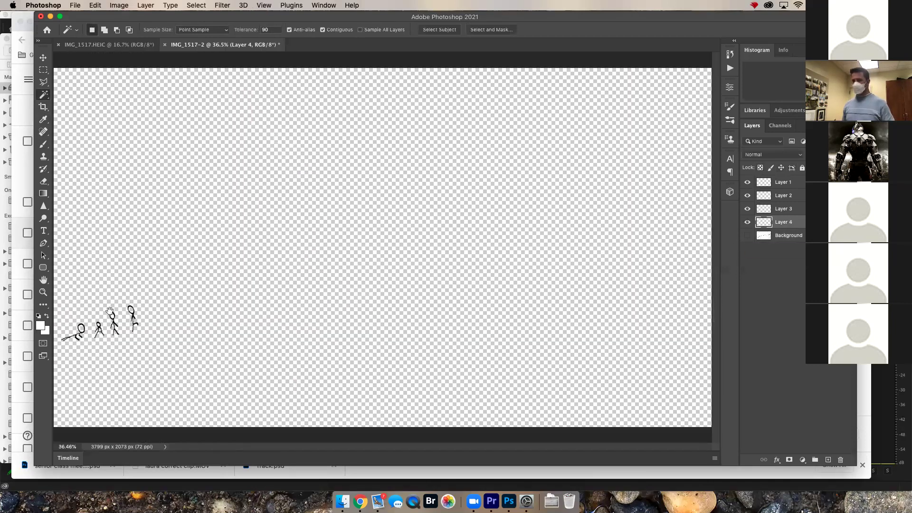
drag(164, 286, 71, 362)
drag(385, 283, 483, 255)
Hide all four figure layers and show them again individually to preview each figure
drag(750, 218, 746, 187)
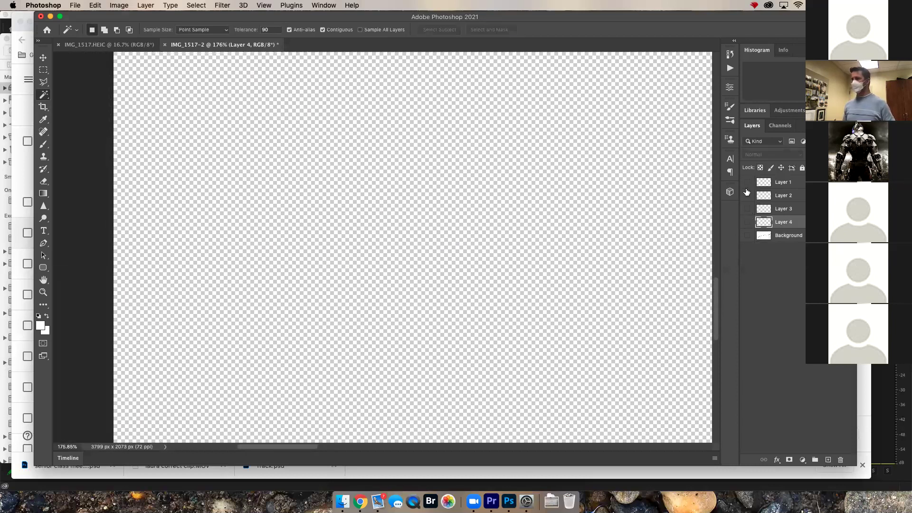
click(748, 222)
click(747, 182)
click(747, 209)
click(748, 222)
click(748, 195)
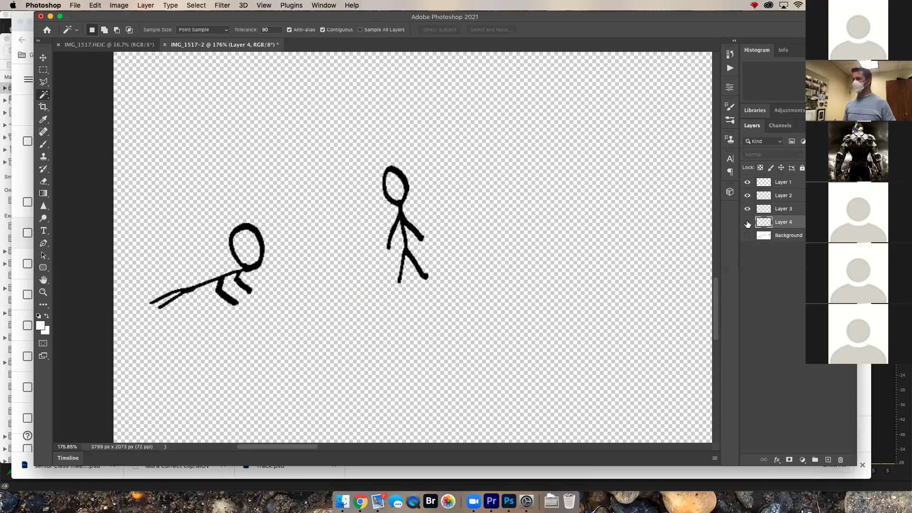
click(747, 222)
Show the Background layer again and hide Layers 1 to 4
click(748, 236)
mouse_move(749, 222)
mouse_down()
mouse_move(749, 190)
mouse_move(749, 209)
mouse_up()
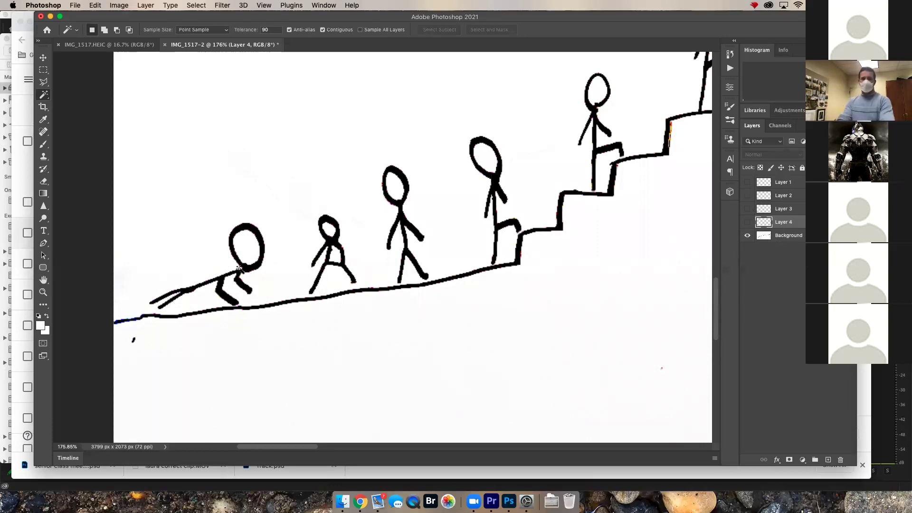
scroll(240, 269, down, 2)
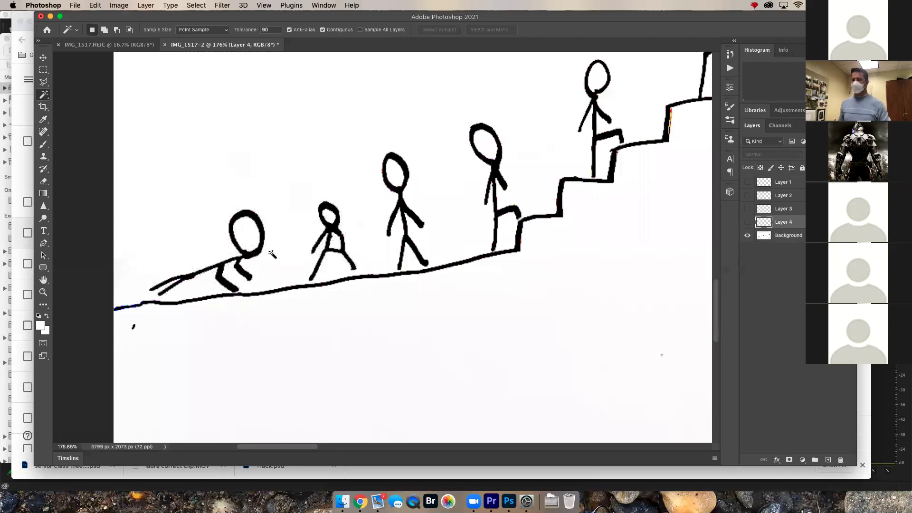
scroll(297, 251, left, 3)
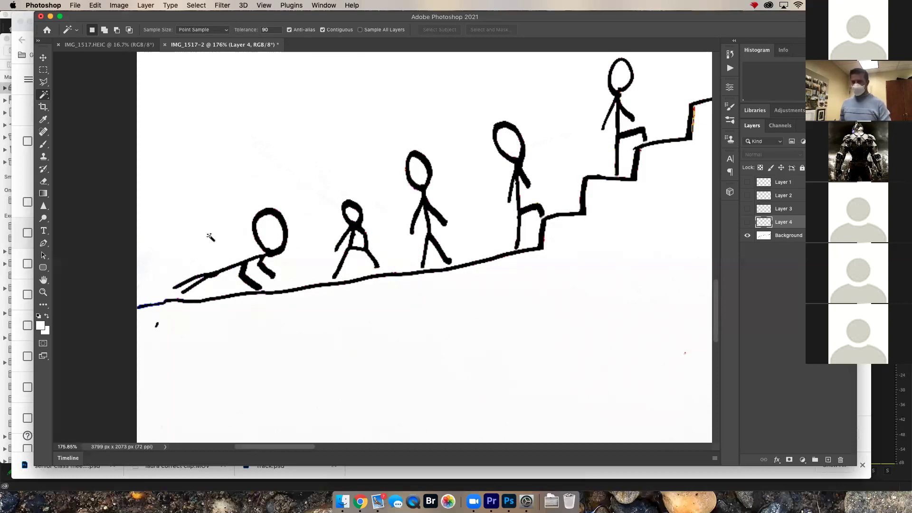
Make the Background layer active and switch to the Brush tool
key(i)
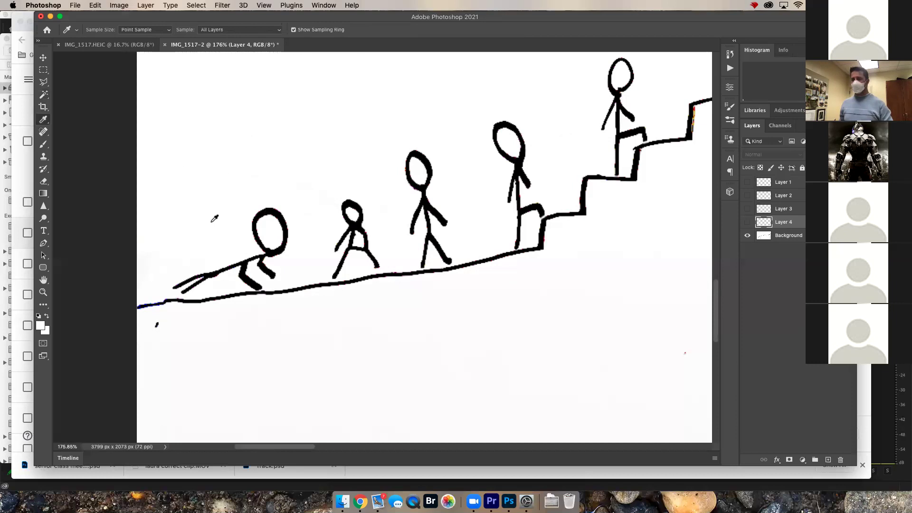
key(b)
click(782, 236)
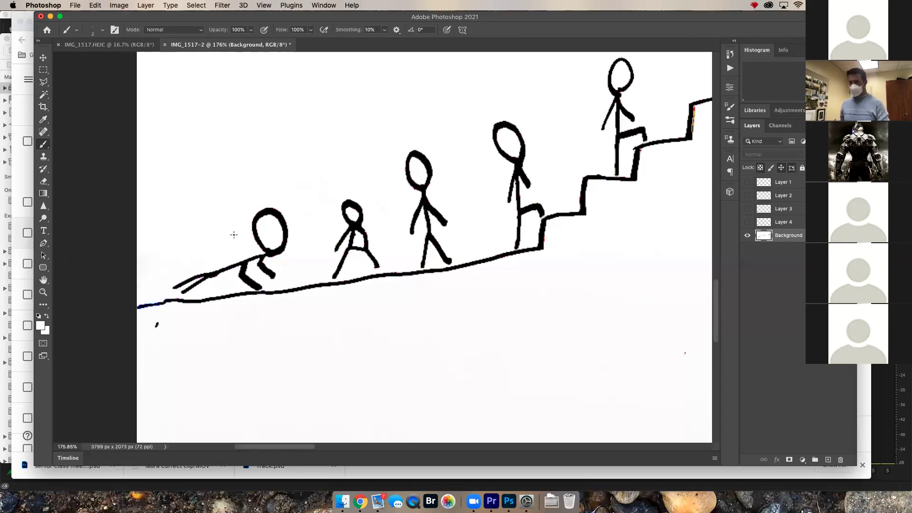
Try to paint out the crawling figure's head on the Background layer with an enlarged white brush, and undo the strokes
key(bracketright)
key(bracketright)
key(bracketright)
key(bracketright)
key(bracketright)
key(bracketright)
mouse_move(267, 217)
mouse_down()
mouse_move(222, 237)
mouse_move(265, 226)
mouse_move(261, 238)
mouse_move(291, 237)
mouse_move(271, 256)
mouse_move(243, 246)
mouse_move(239, 232)
mouse_move(286, 239)
mouse_up()
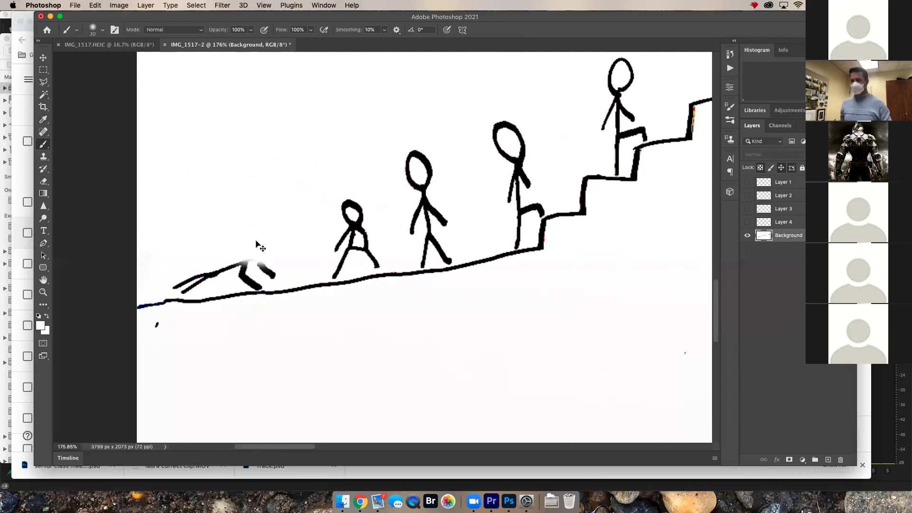
key(super+z)
key(super+z)
key(super+z)
key(super+z)
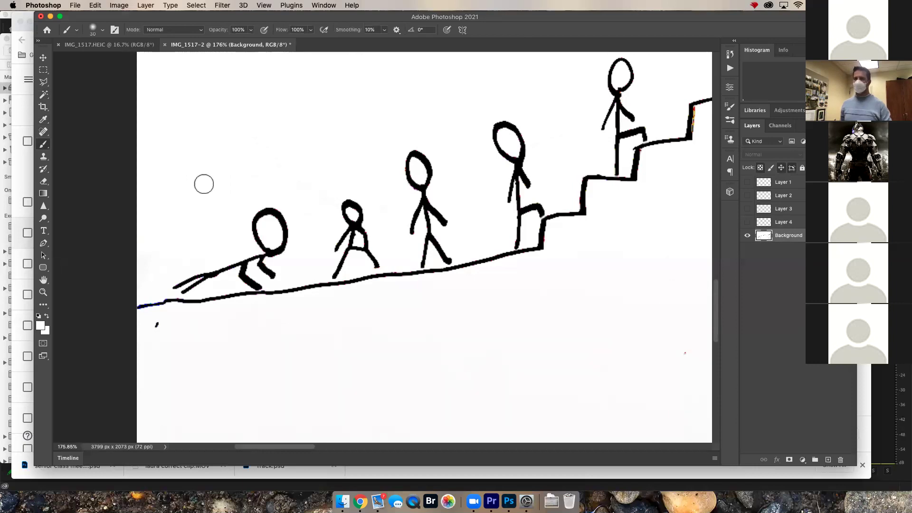
Cover most of the four lower stick figures on the Background layer with blank whiteboard using a 60 px Clone Stamp
click(44, 157)
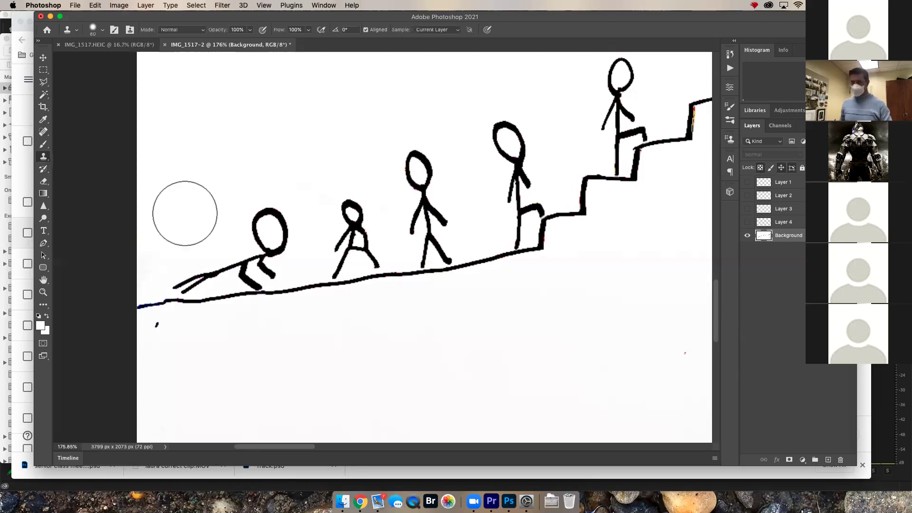
alt+click(192, 177)
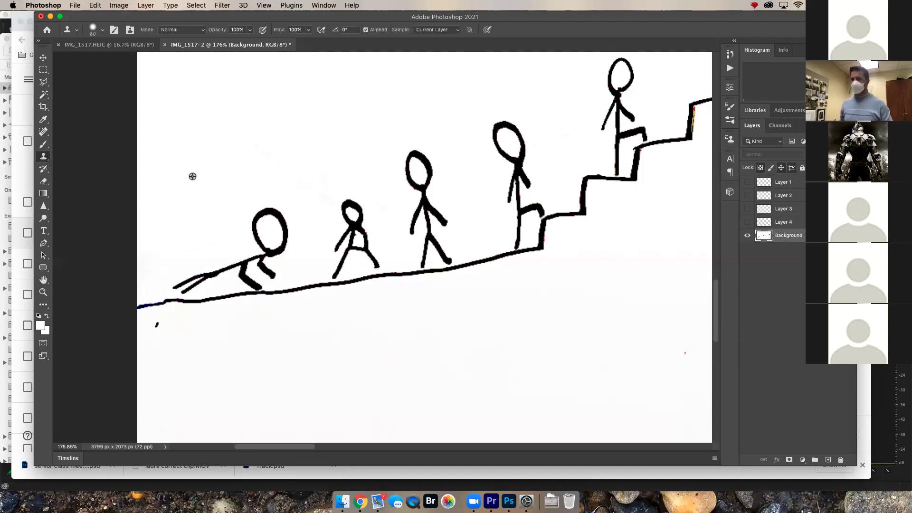
key(bracketleft)
key(bracketleft)
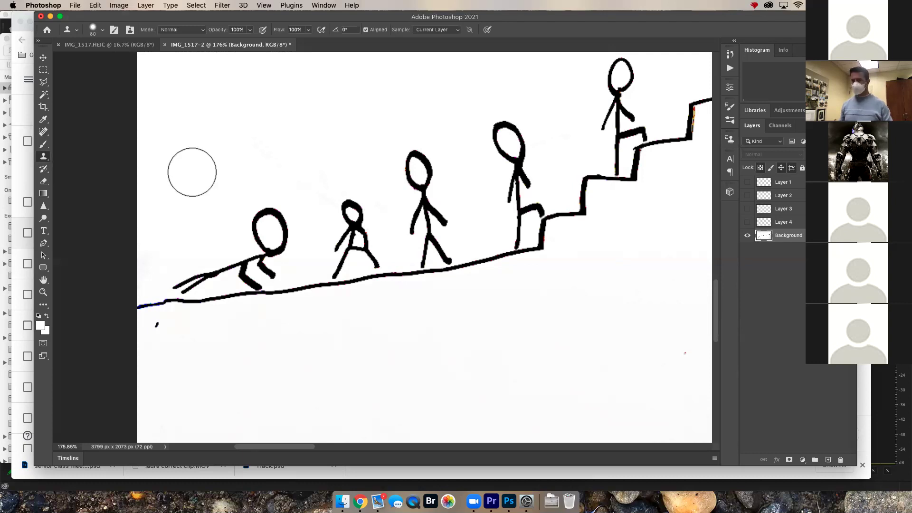
right_click(192, 172)
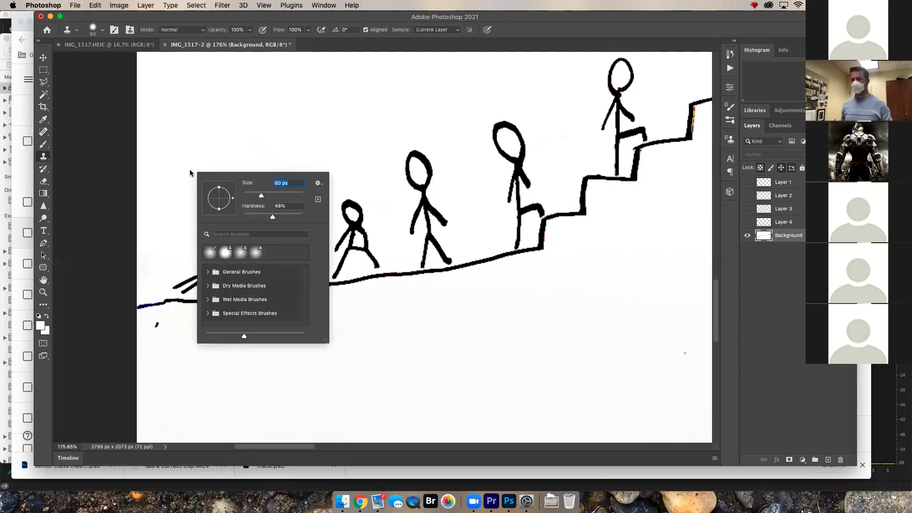
click(190, 172)
key(Return)
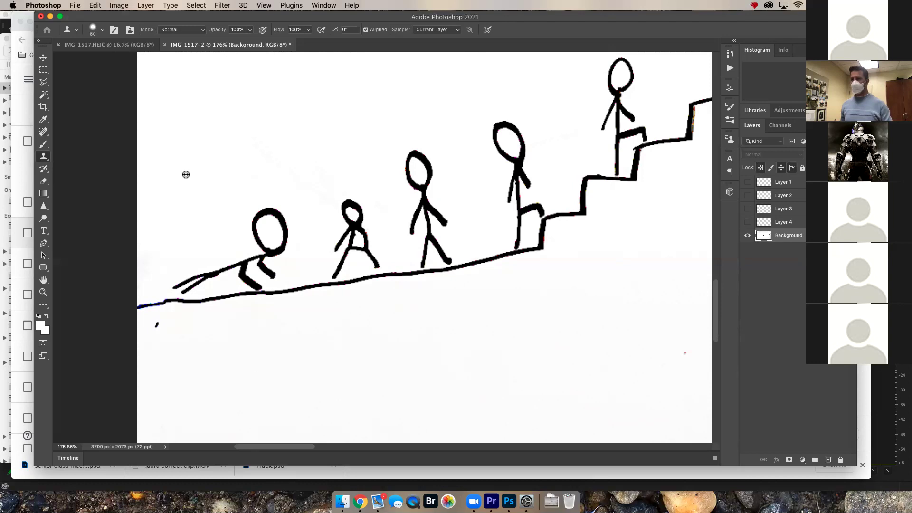
mouse_move(184, 269)
mouse_down()
mouse_move(229, 265)
mouse_move(175, 269)
mouse_move(271, 261)
mouse_move(299, 231)
mouse_up()
mouse_move(329, 216)
mouse_down()
mouse_move(395, 183)
mouse_move(341, 226)
mouse_move(415, 183)
mouse_move(344, 228)
mouse_move(398, 221)
mouse_move(347, 248)
mouse_move(417, 184)
mouse_move(423, 157)
mouse_move(482, 159)
mouse_move(509, 139)
mouse_move(505, 193)
mouse_move(521, 169)
mouse_move(449, 210)
mouse_up()
key(super+z)
drag(446, 163, 403, 178)
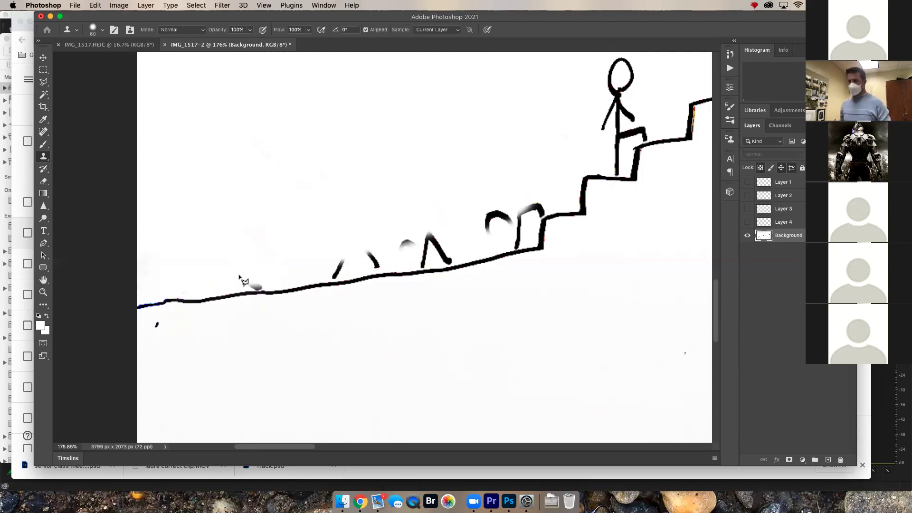
Outline the area above the ground line containing the leftover figure parts with the Polygonal Lasso, following the line up to the first stair
key(l)
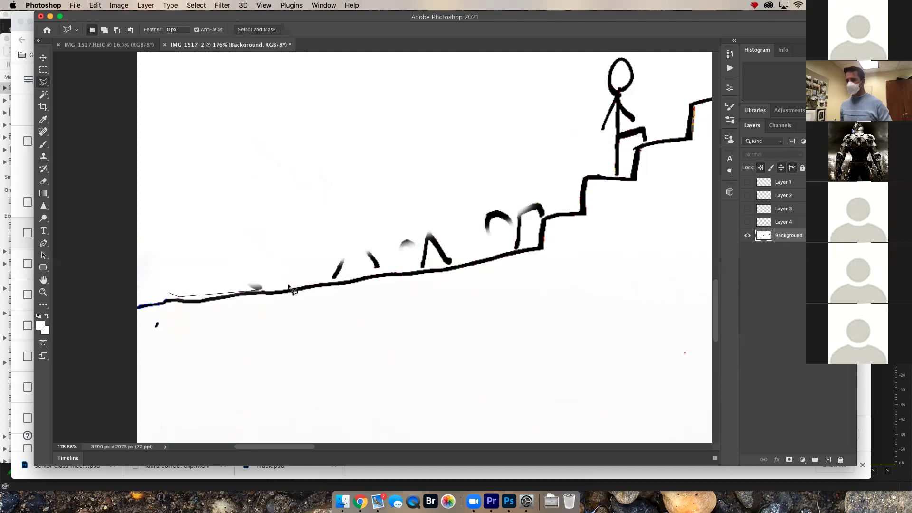
click(337, 285)
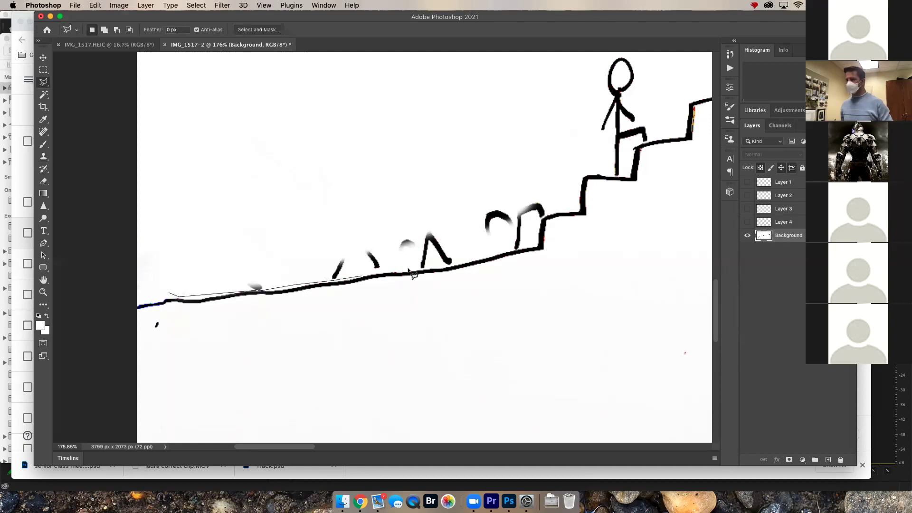
click(451, 270)
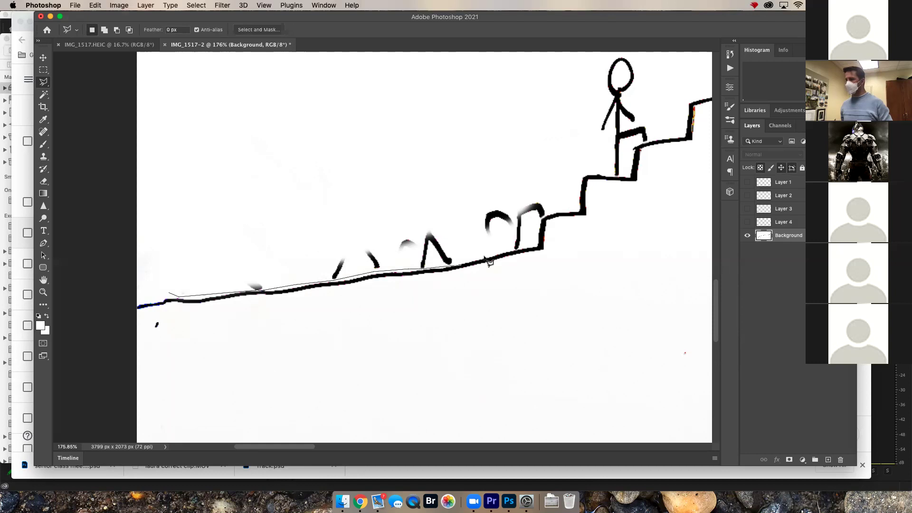
click(541, 248)
click(531, 59)
click(194, 83)
click(145, 126)
click(169, 294)
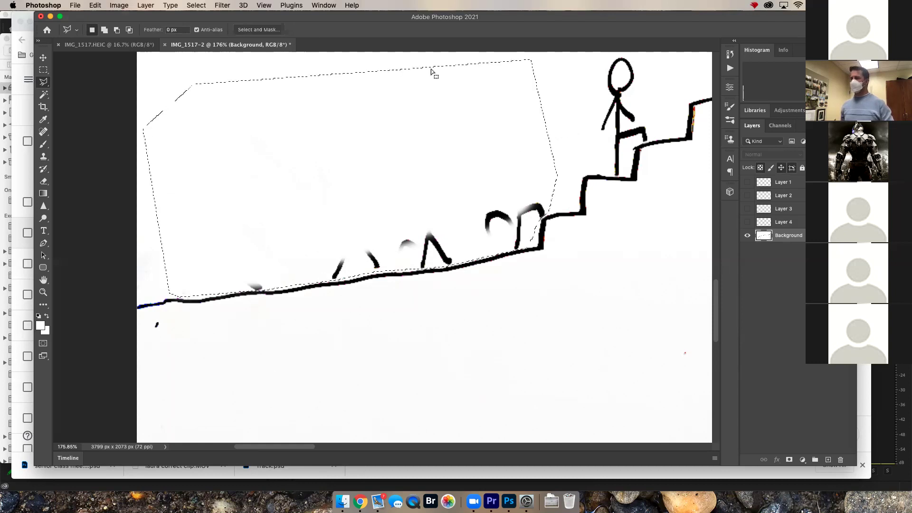
Clone blank whiteboard over the remaining limb fragments inside the selection, keeping the ground line and first stair intact
key(s)
alt+click(229, 113)
mouse_move(264, 264)
mouse_down()
mouse_move(223, 281)
mouse_move(346, 269)
mouse_move(220, 280)
mouse_up()
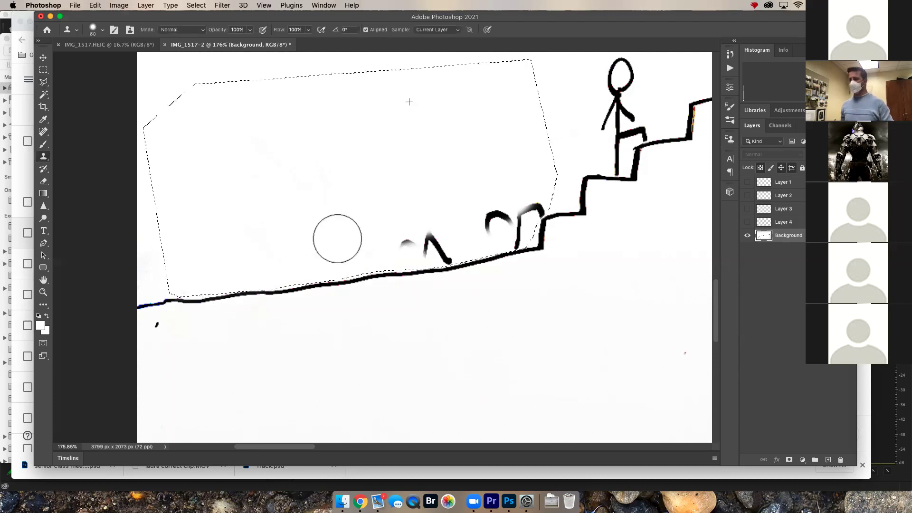
drag(401, 245, 452, 261)
drag(490, 220, 540, 226)
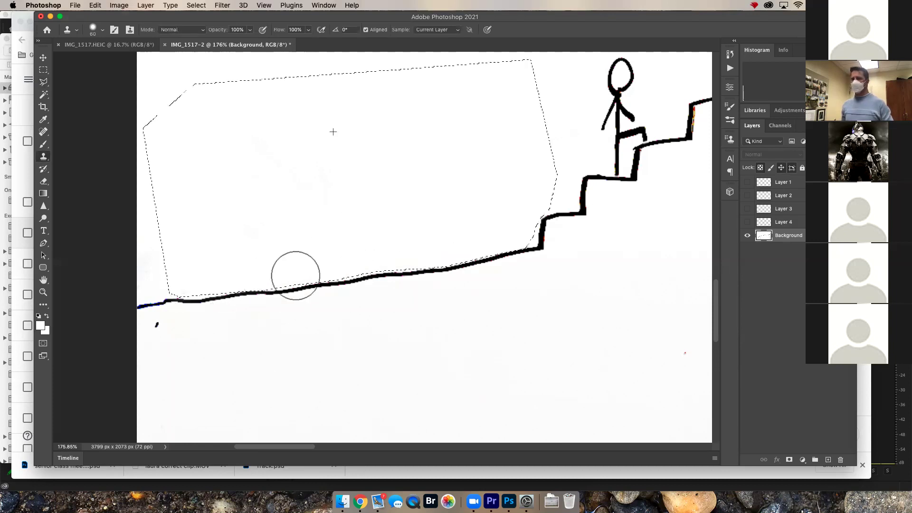
click(534, 217)
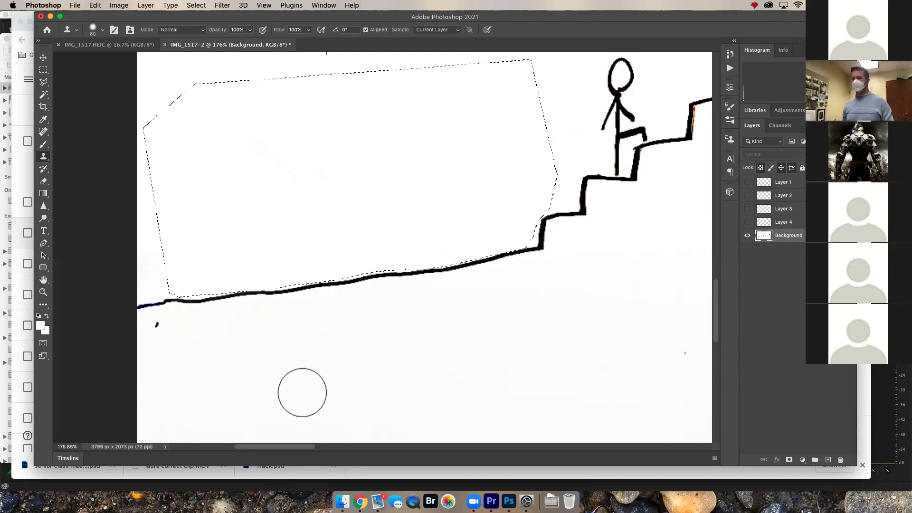
Deselect the area and show Layers 1 to 4 again over the cleaned Background, toggling Layer 1 to check it
key(super+d)
click(748, 208)
click(748, 222)
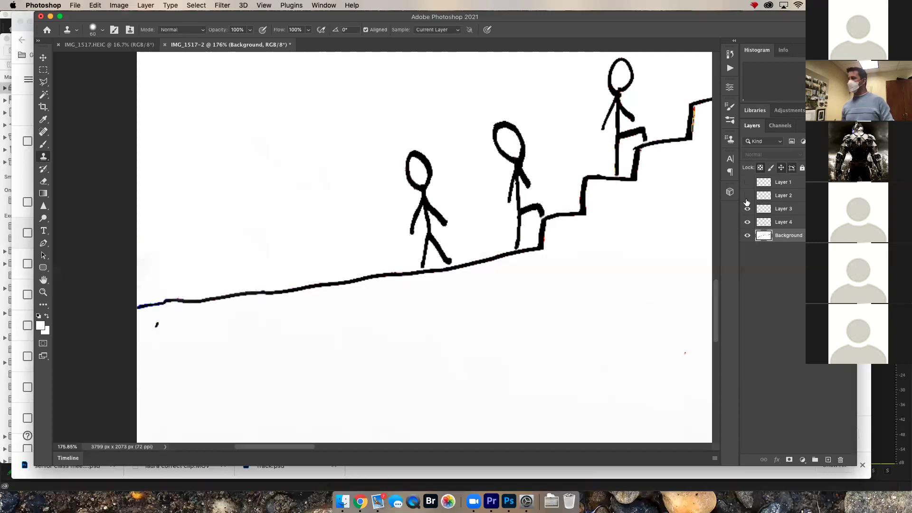
click(748, 195)
click(748, 182)
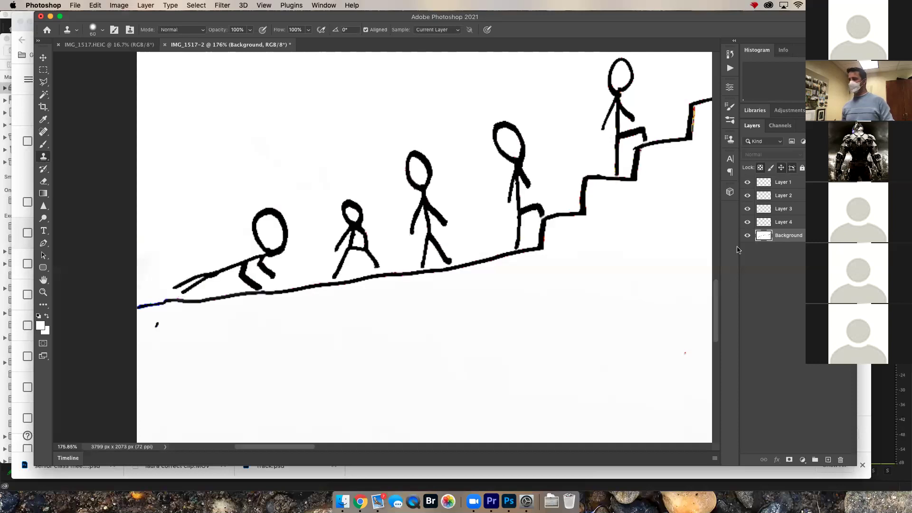
click(748, 182)
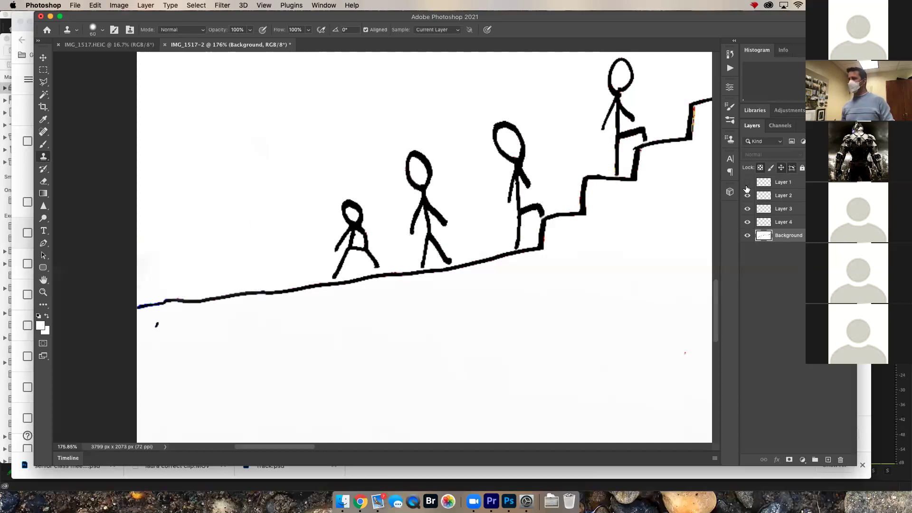
click(747, 183)
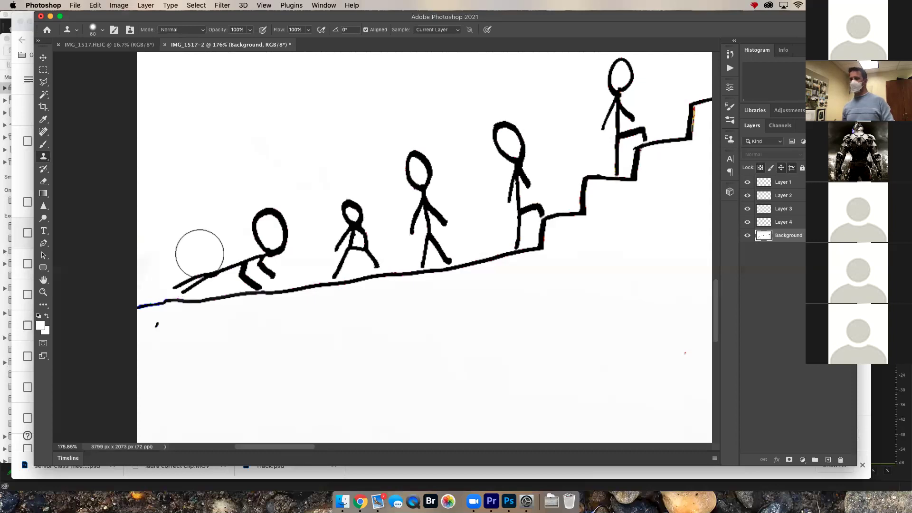
Create a frame animation in the Timeline and make frames from the layers
click(67, 458)
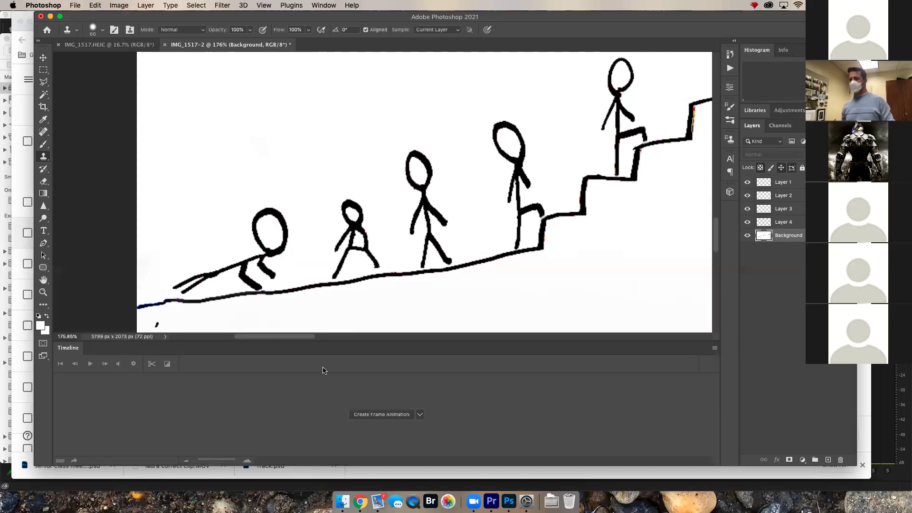
click(388, 415)
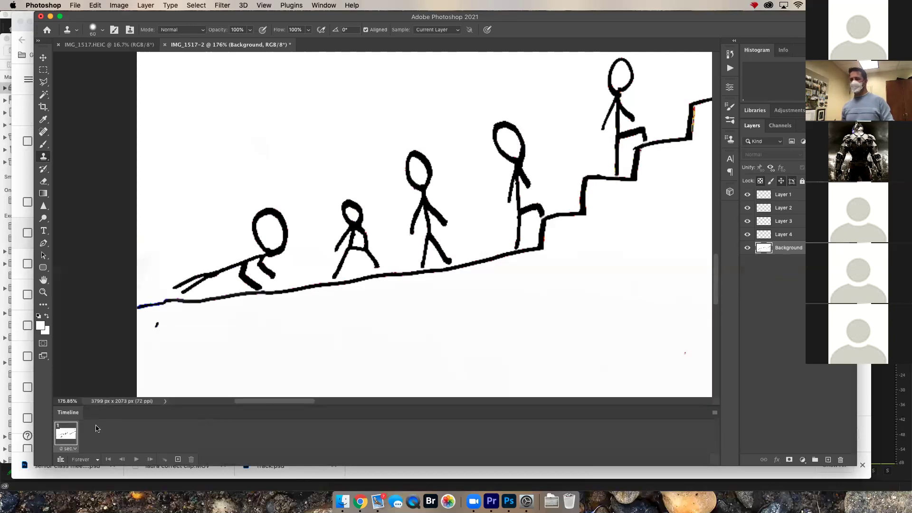
click(714, 414)
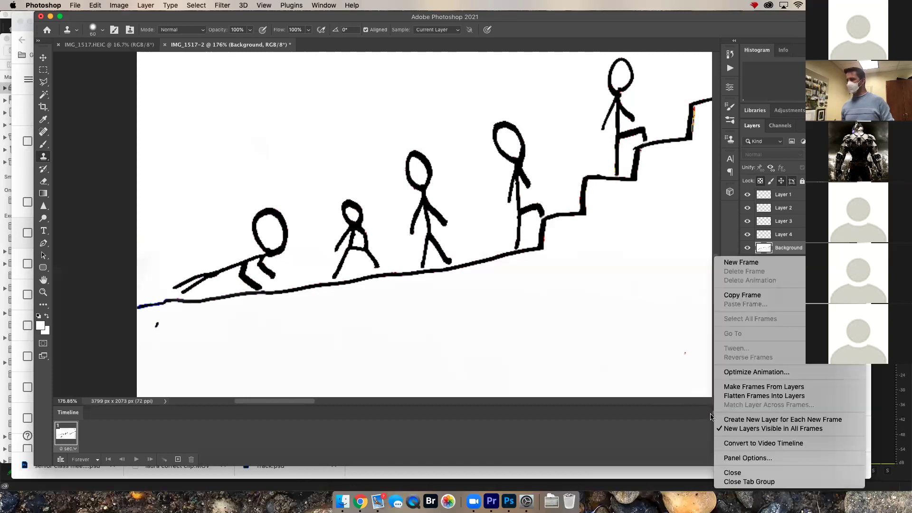
click(686, 426)
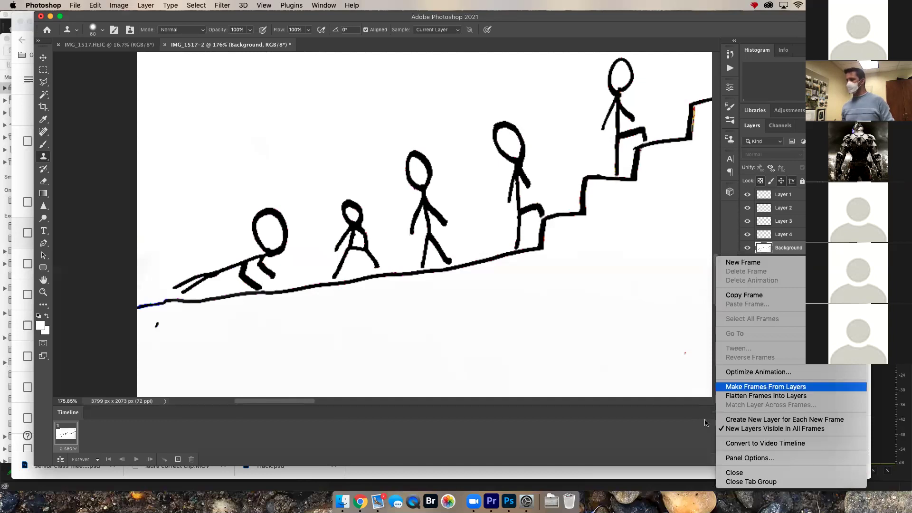
click(800, 231)
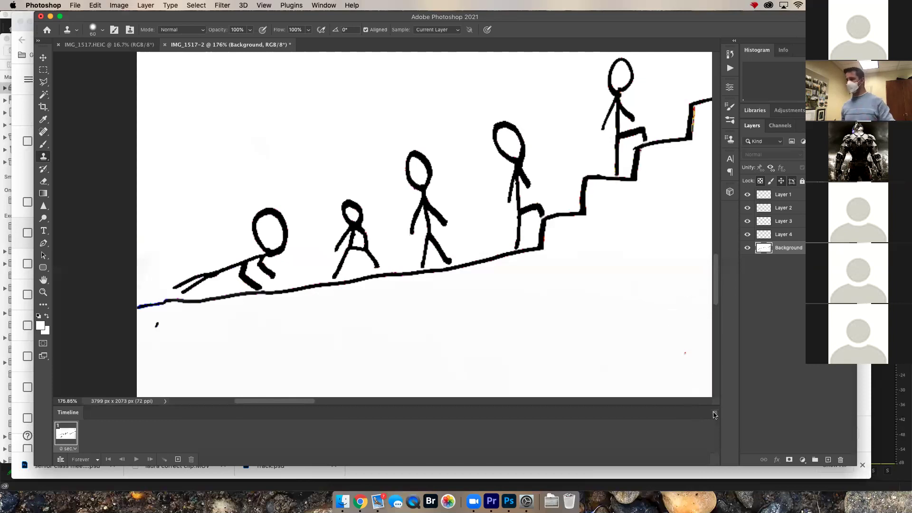
click(715, 415)
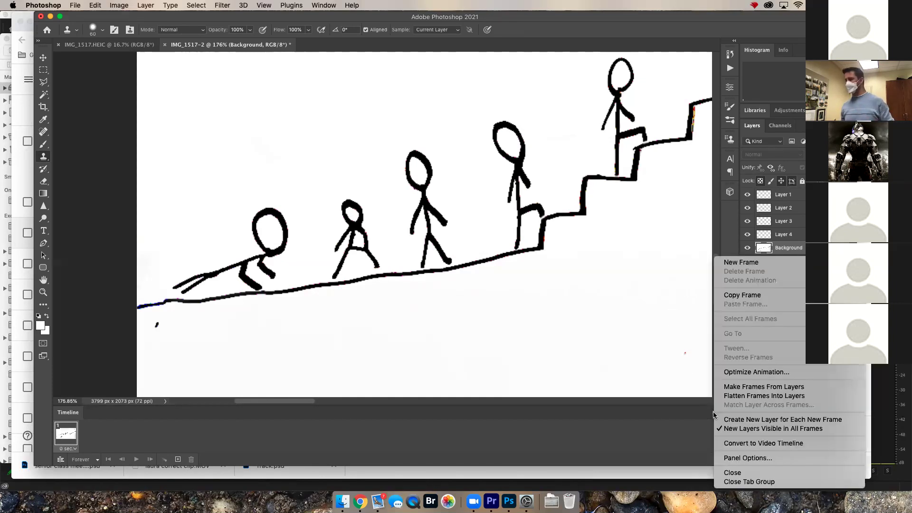
click(767, 388)
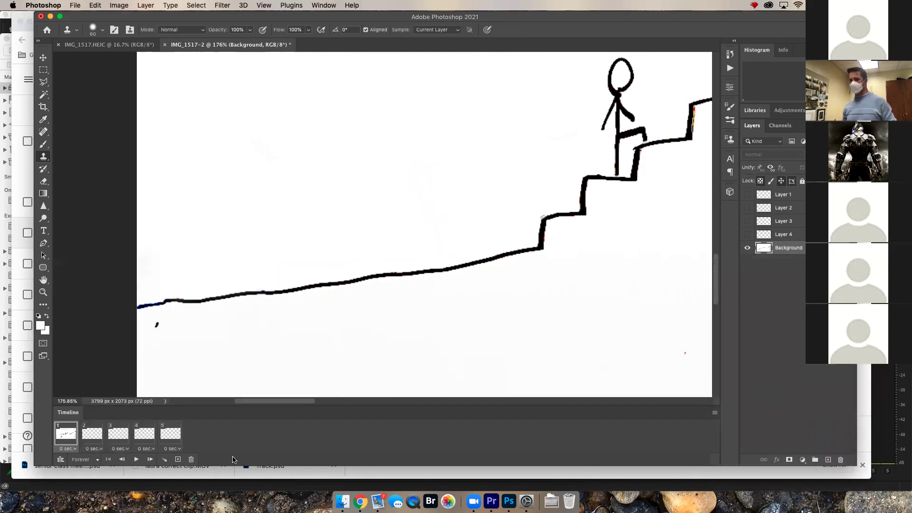
Check the generated frames and reorder frames 2 to 5 so the figures run from Layer 1 to Layer 4
click(102, 436)
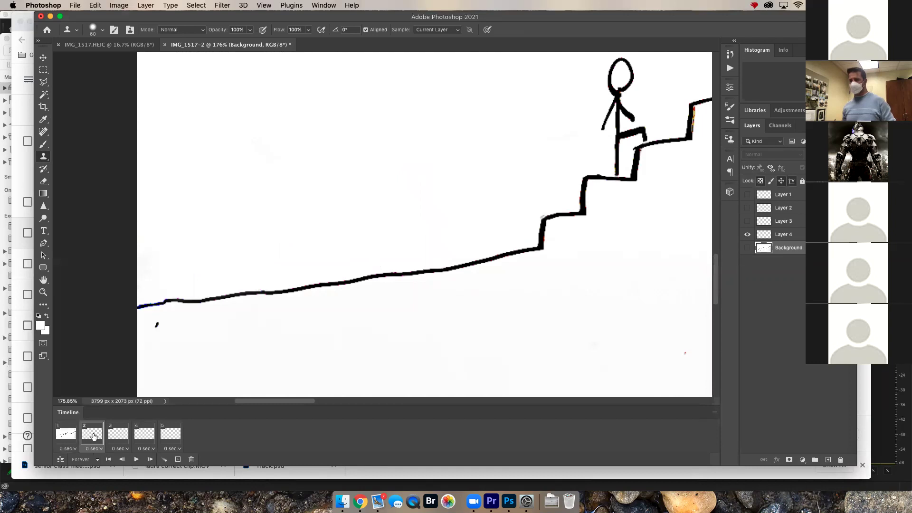
click(119, 435)
click(145, 434)
click(171, 436)
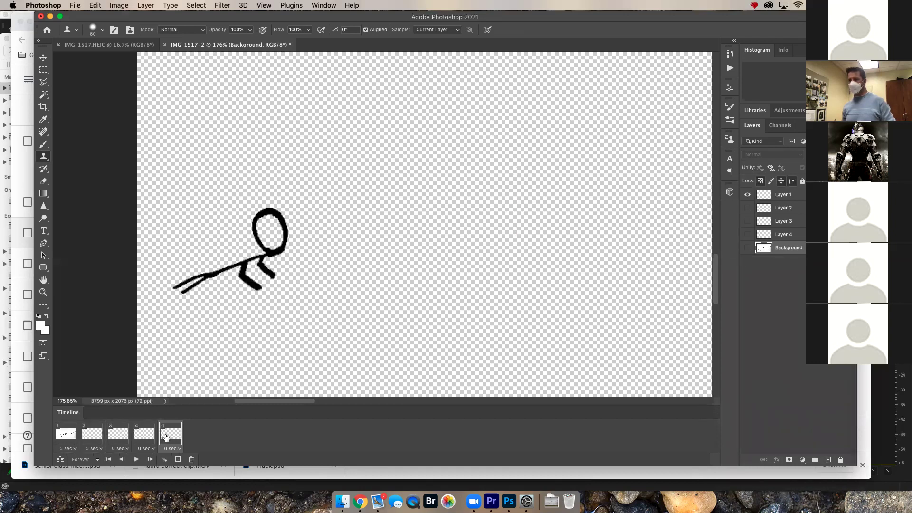
click(69, 434)
drag(91, 434, 190, 437)
drag(108, 438, 87, 435)
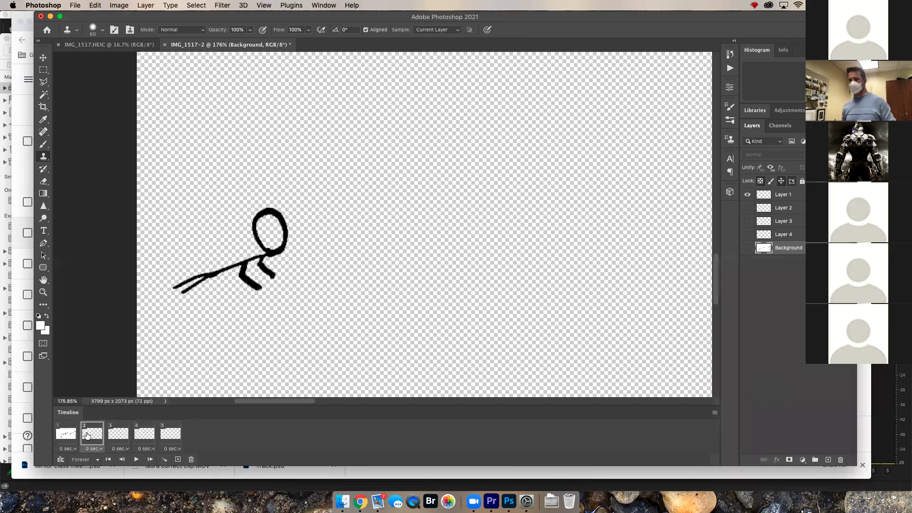
Step through the reordered frames to check the sequence of figures
click(113, 436)
click(144, 436)
click(169, 437)
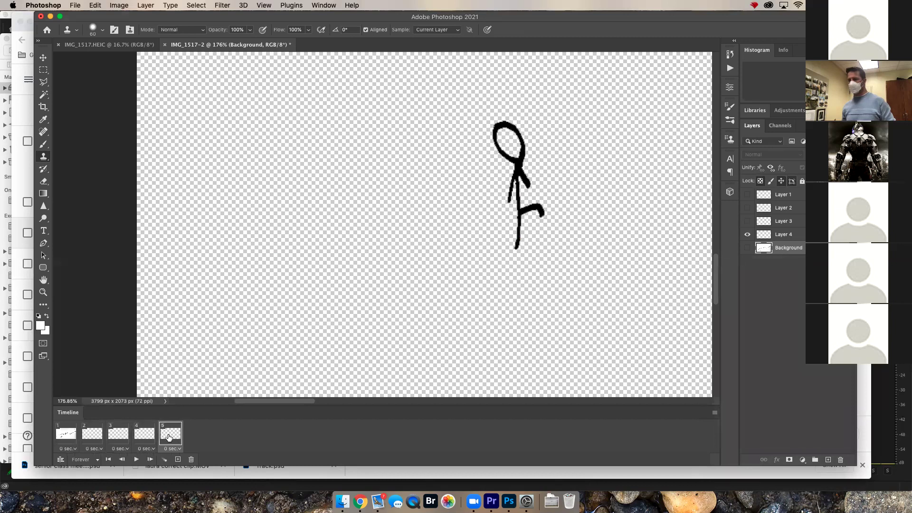
click(93, 436)
click(66, 436)
click(92, 436)
click(113, 436)
click(92, 437)
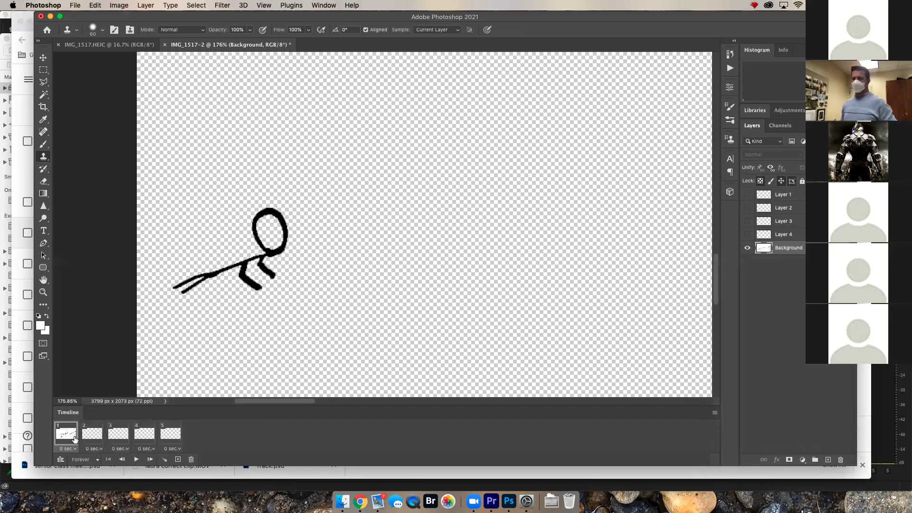
Show the Background layer together with Layer 1 in frame 2
click(71, 438)
click(86, 438)
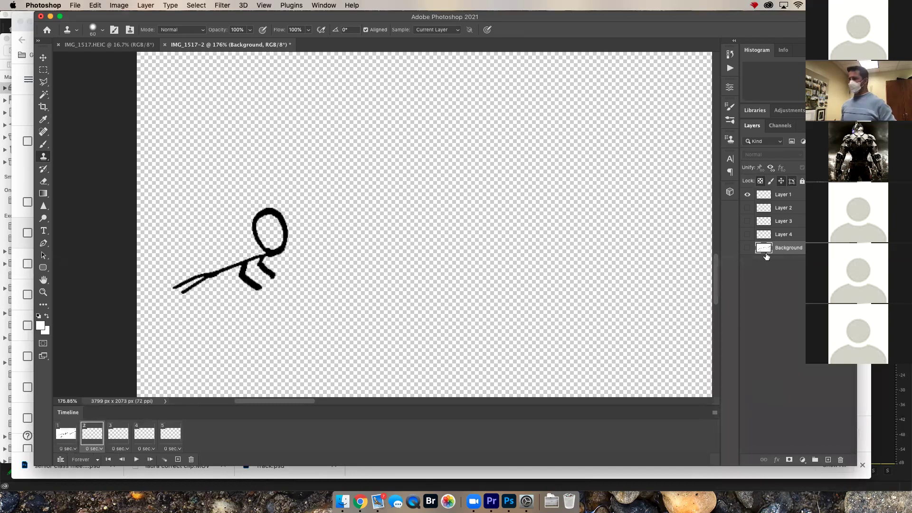
key(Left)
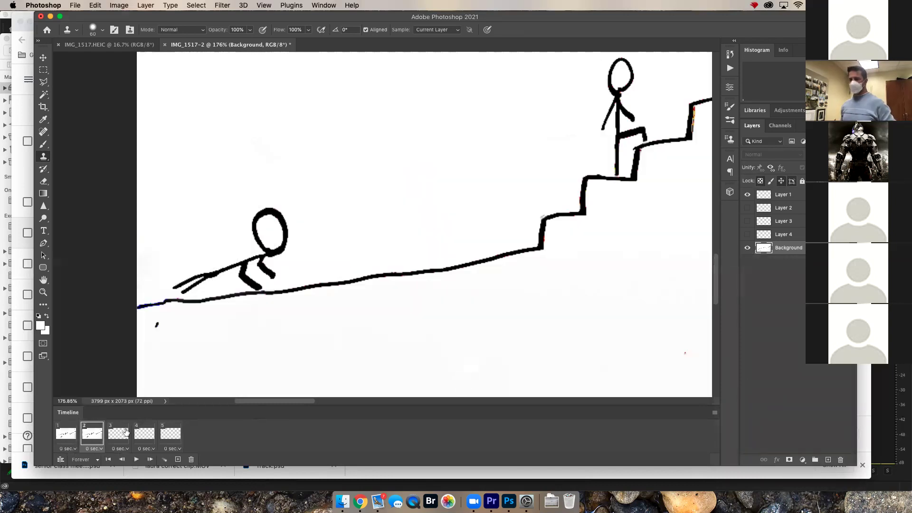
Show the Background layer together with the stick figure in each of frames 3, 4 and 5
key(Right)
key(Right)
click(747, 249)
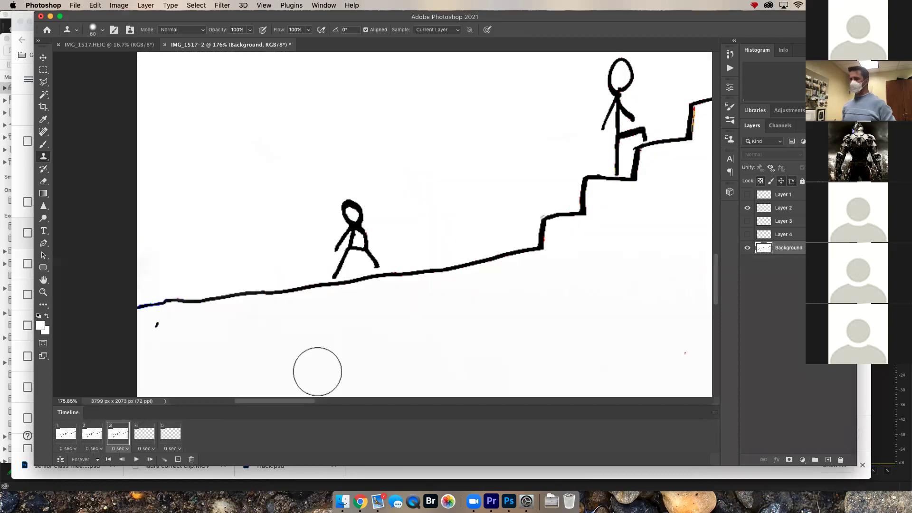
key(Right)
click(748, 249)
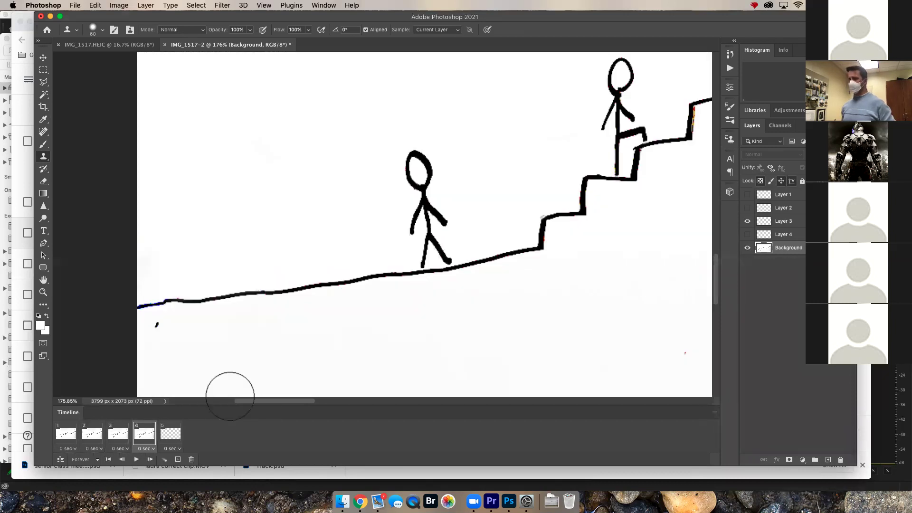
key(Right)
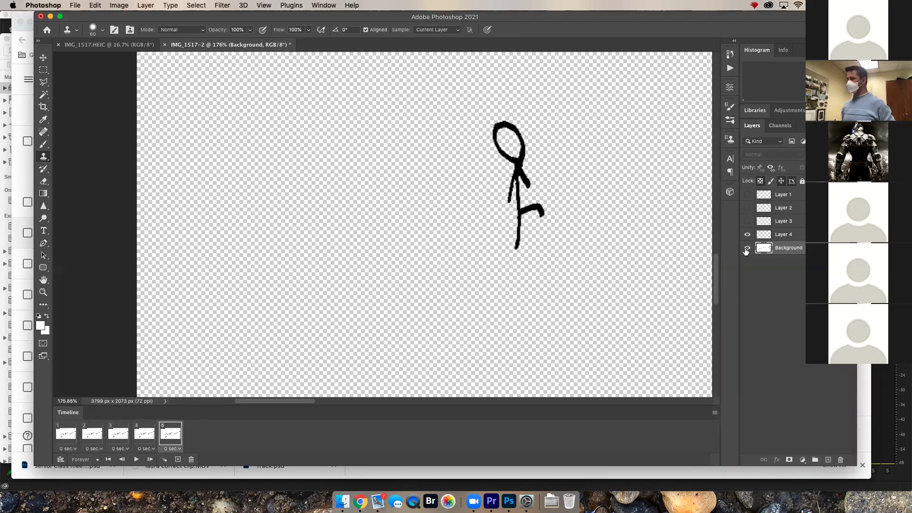
click(747, 248)
Delete the first frame that holds only the background, and play the remaining frames briefly as a preview
click(64, 436)
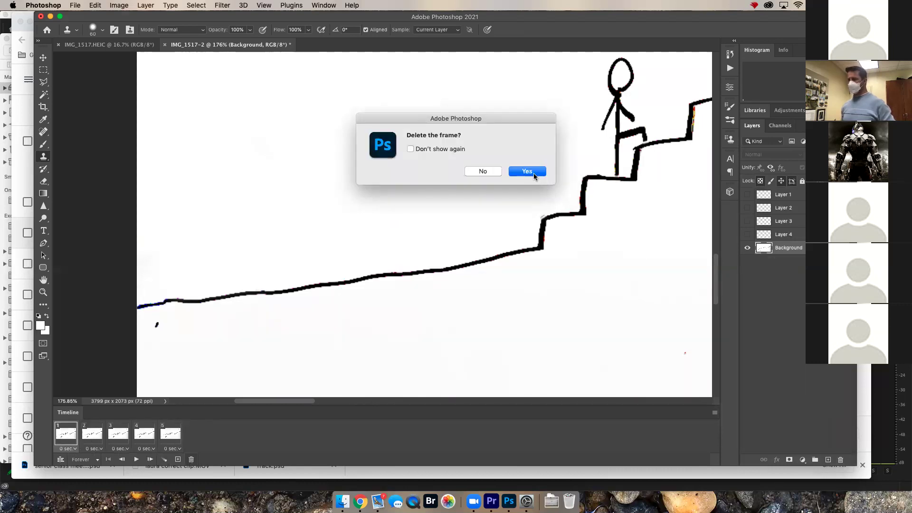
click(528, 171)
click(93, 435)
key(space)
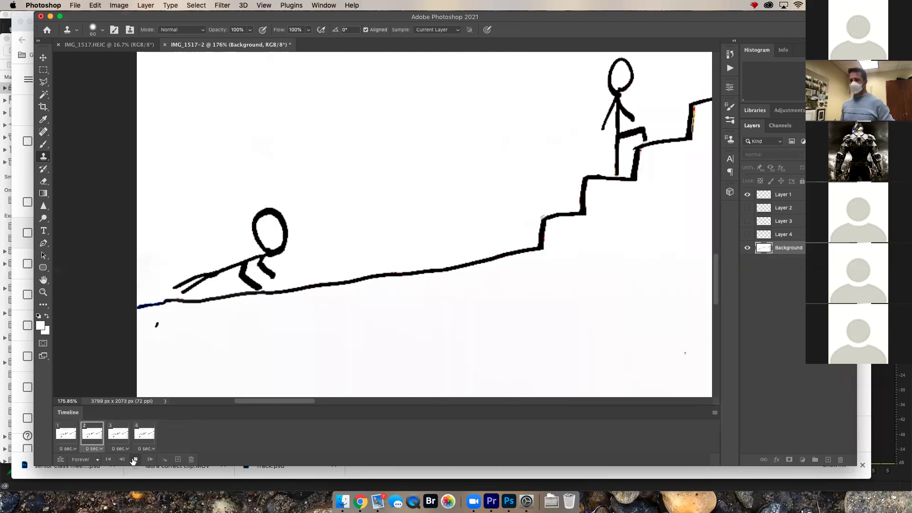
click(135, 460)
Set the delay of all four frames to 0.2 seconds
click(72, 441)
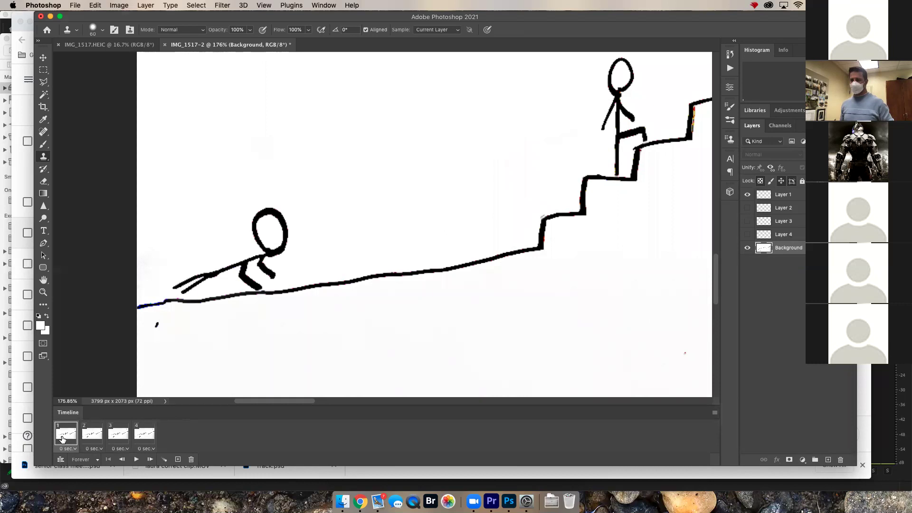
shift+click(144, 435)
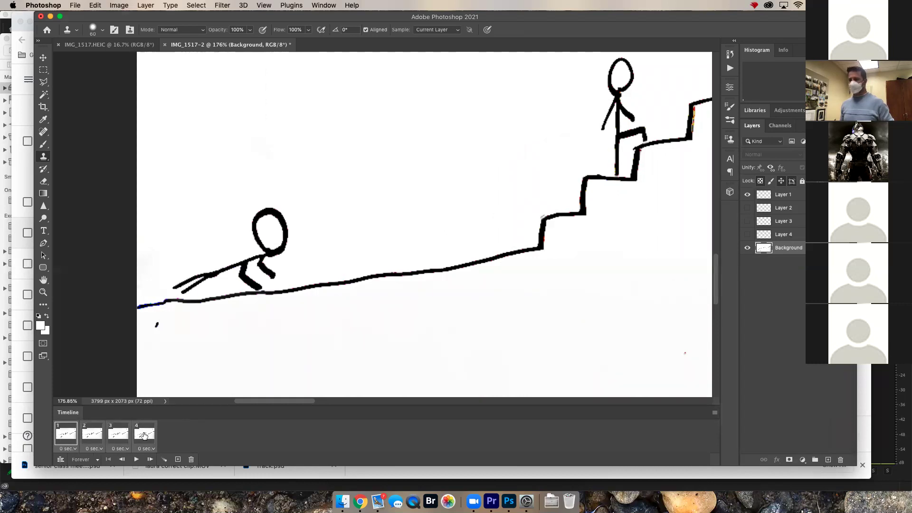
click(74, 449)
click(81, 387)
Play the retimed animation with the whole drawing fitted in view, and stop playback
click(137, 459)
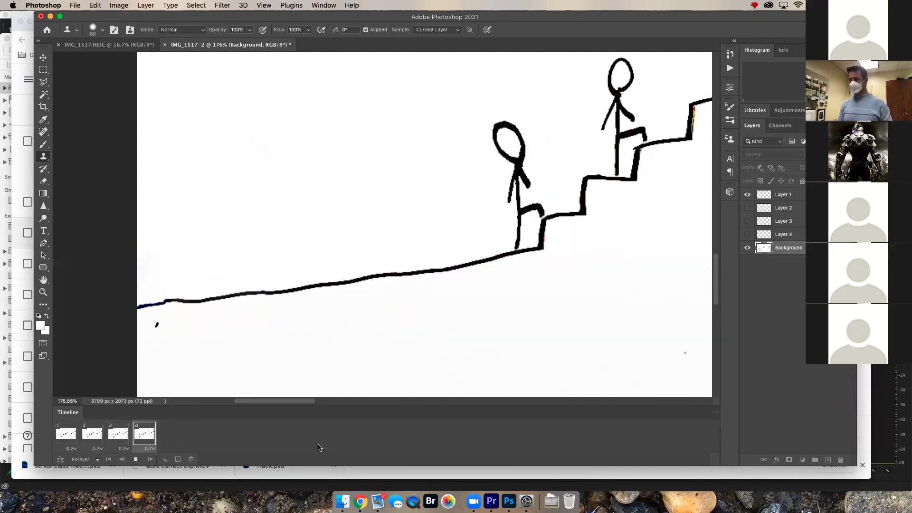
key(super+0)
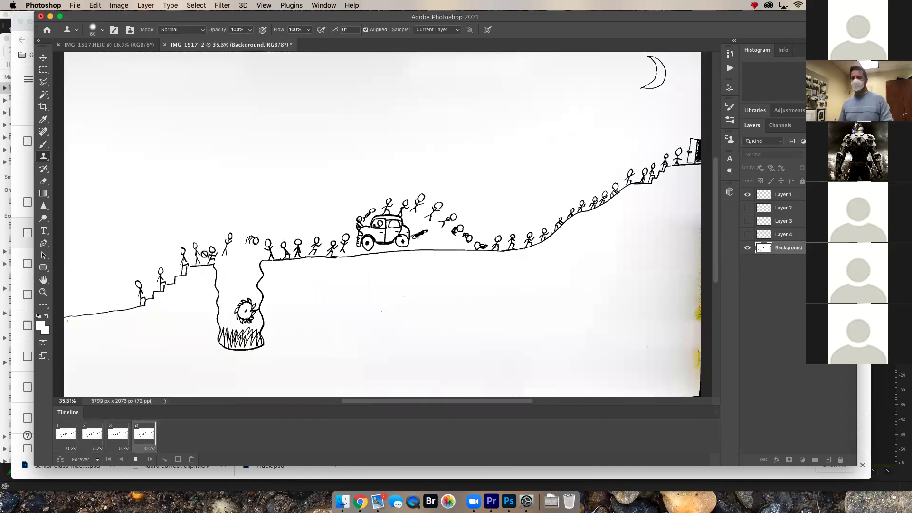
click(137, 460)
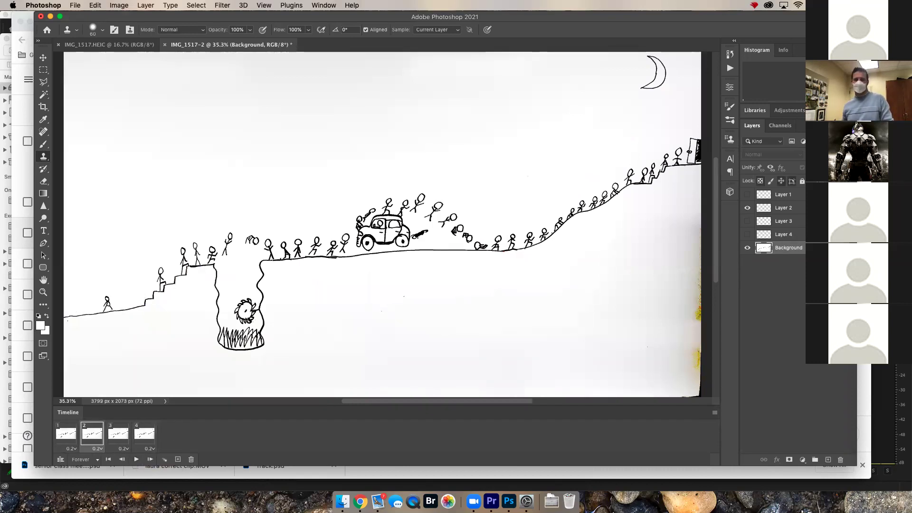